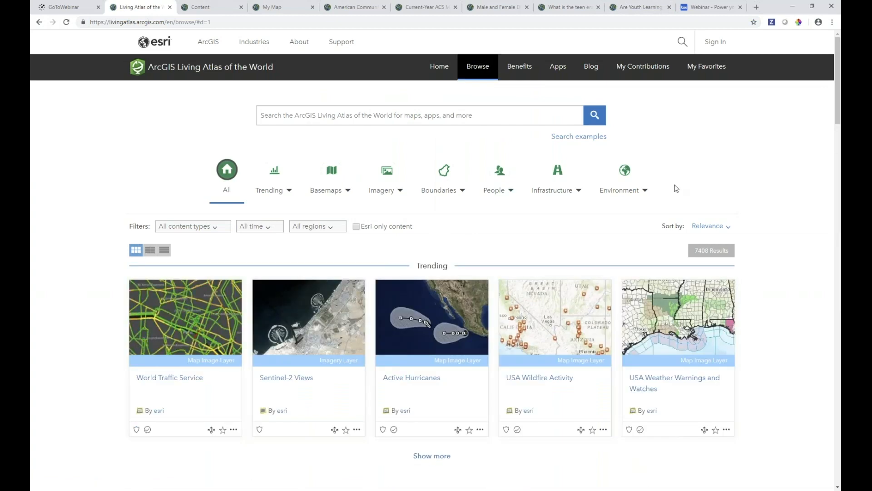
- Preview the People category and the content type filter options, leaving the Living Atlas catalogue unfiltered
left_click(511, 191)
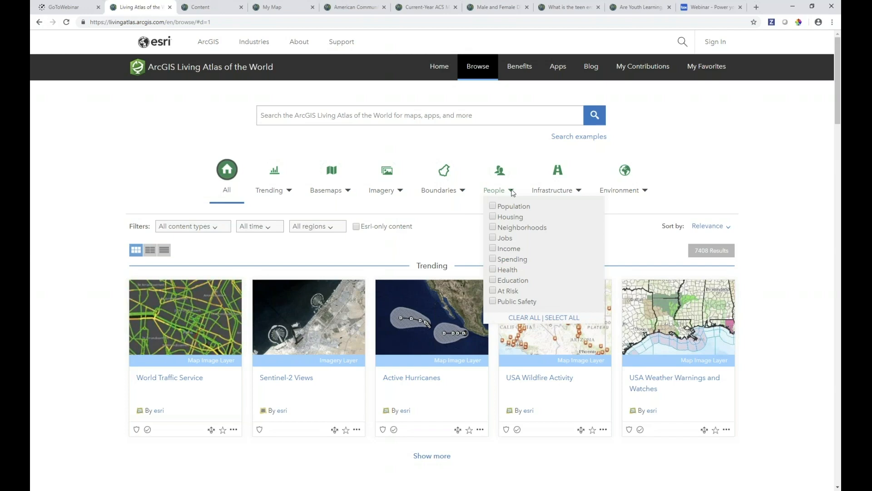
left_click(500, 172)
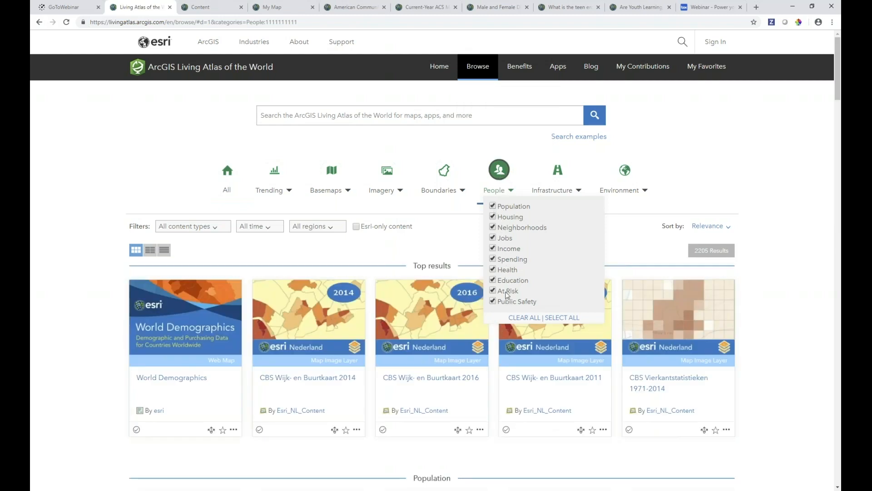
left_click(527, 320)
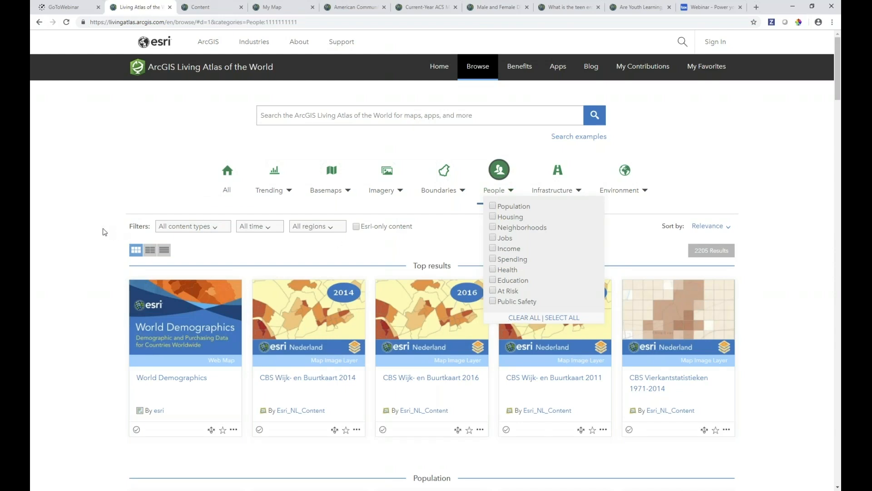
left_click(220, 229)
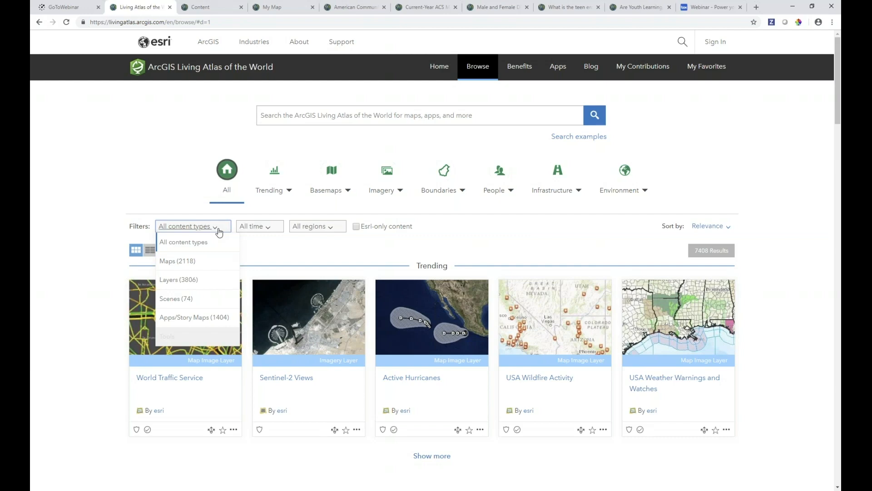
left_click(105, 219)
- Search the Living Atlas catalogue for "Internet connectivity"
left_click(454, 118)
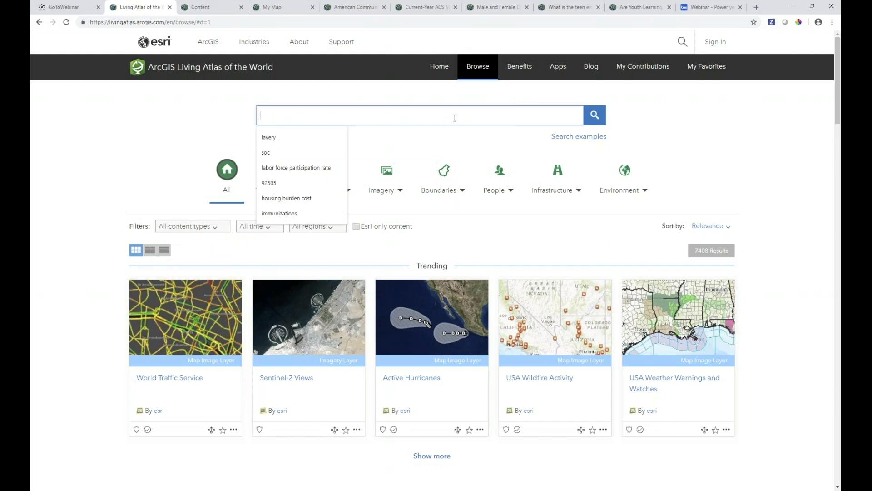
type("Internet connectivi")
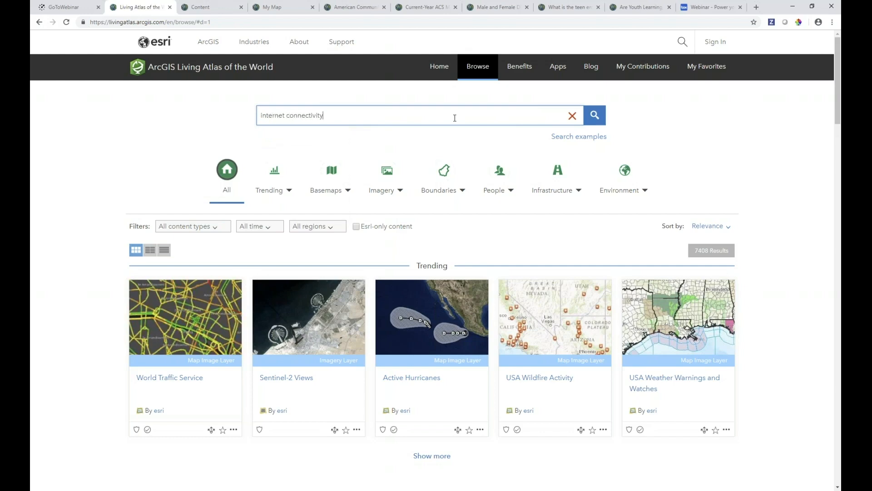
type("ty")
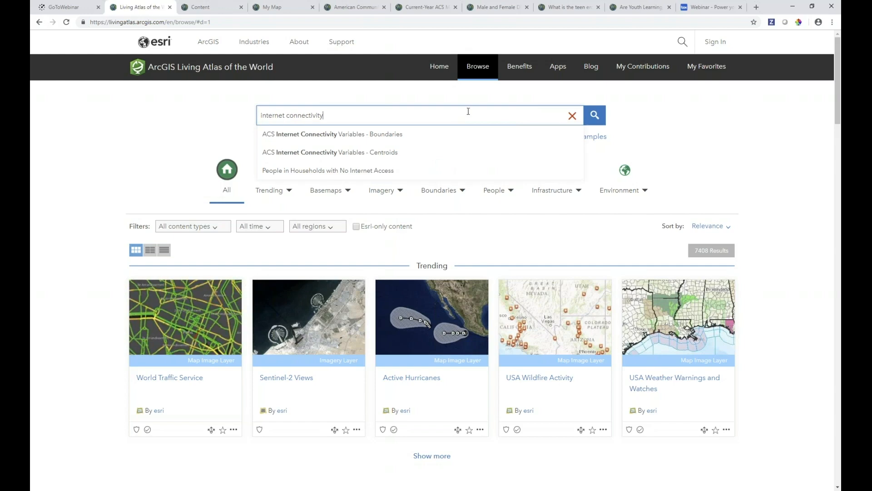
key("Return")
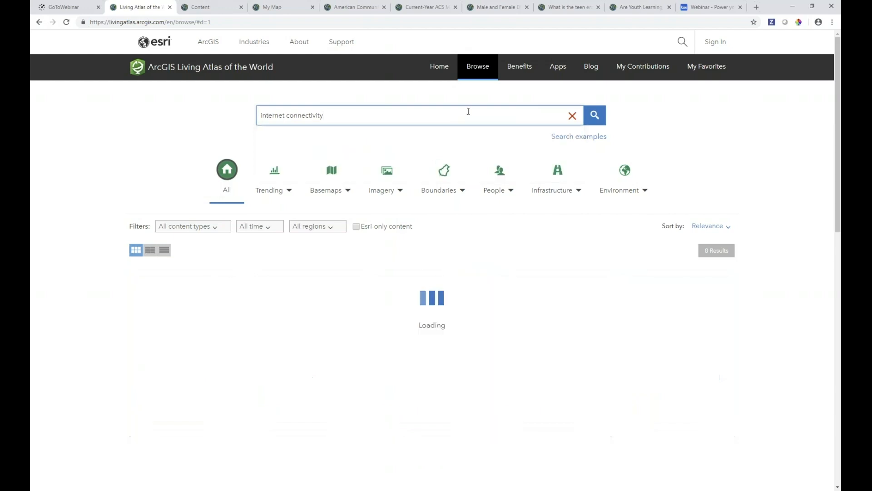
- Filter the internet connectivity search results to the Layers content type
left_click(224, 228)
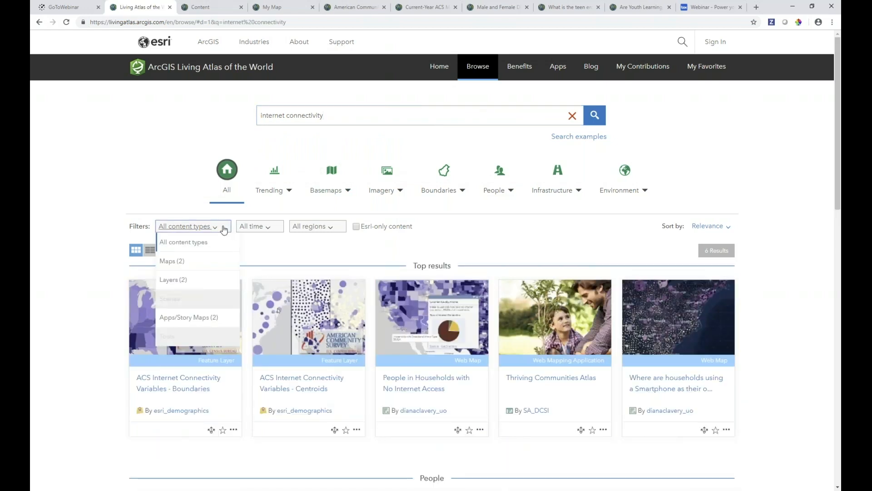
left_click(762, 261)
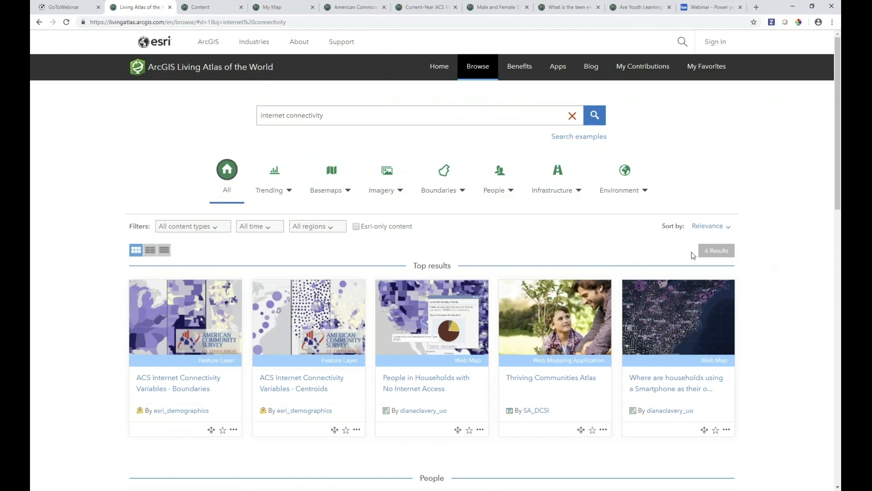
left_click(215, 227)
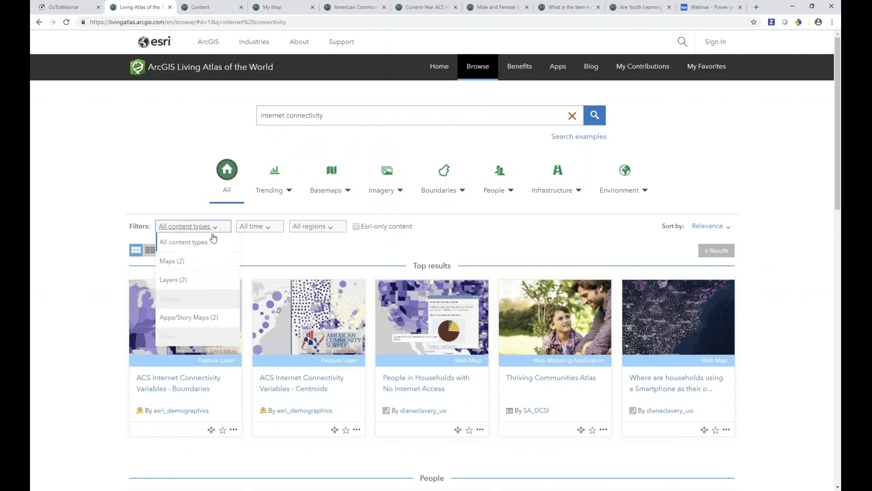
left_click(182, 280)
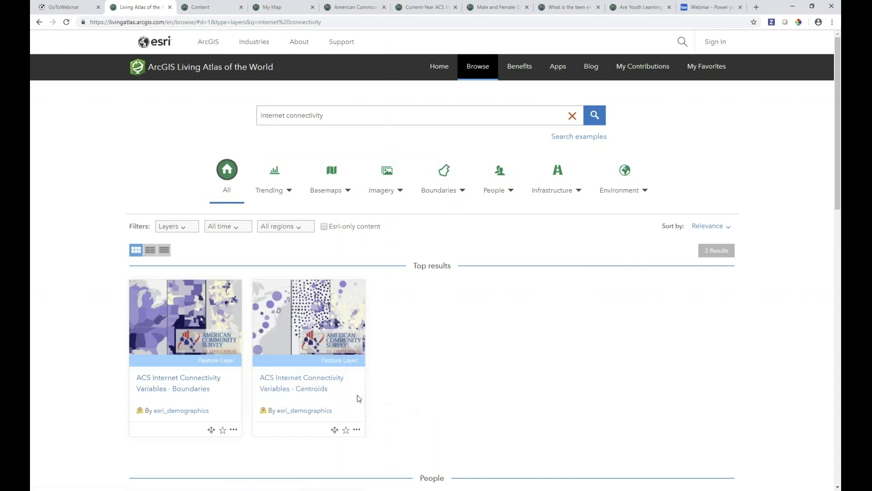
- Open the item page of ACS Internet Connectivity Variables - Centroids in a separate browser tab and view it
left_click(358, 430)
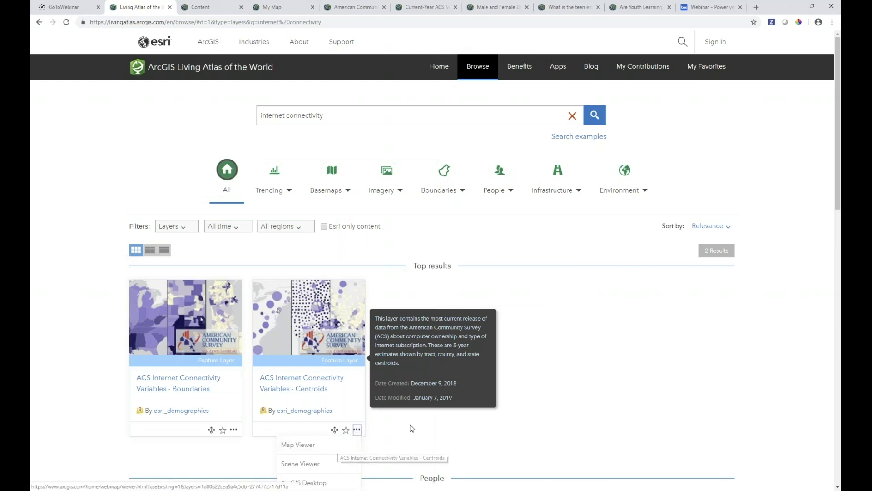
right_click(329, 386)
left_click(354, 387)
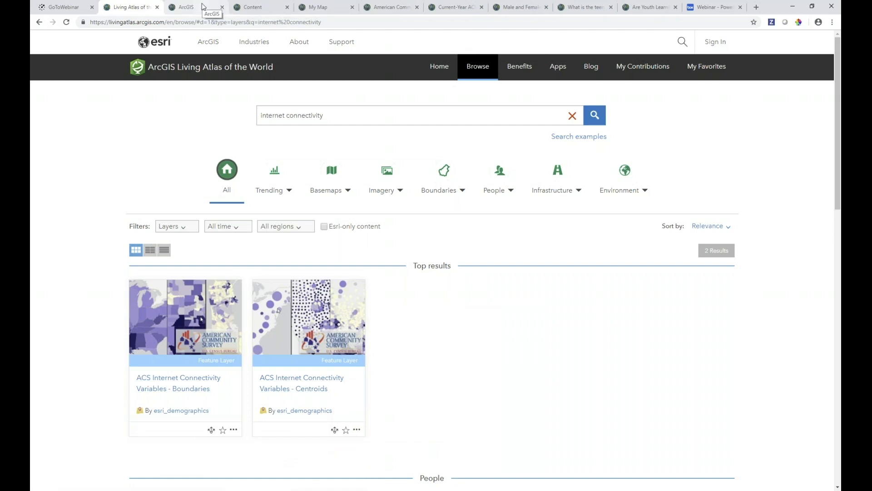
left_click(202, 6)
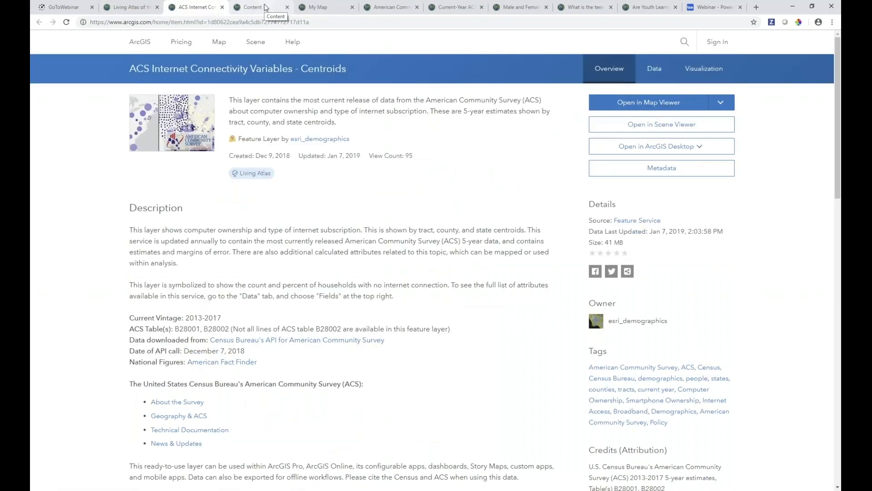
- Switch to the ArcGIS Online Content page, show its Living Atlas items and filter them by the People category
left_click(266, 7)
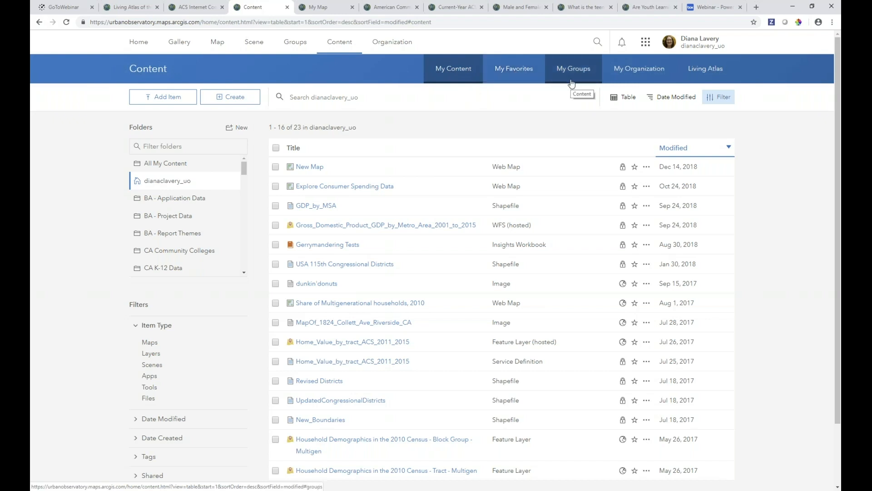
left_click(721, 76)
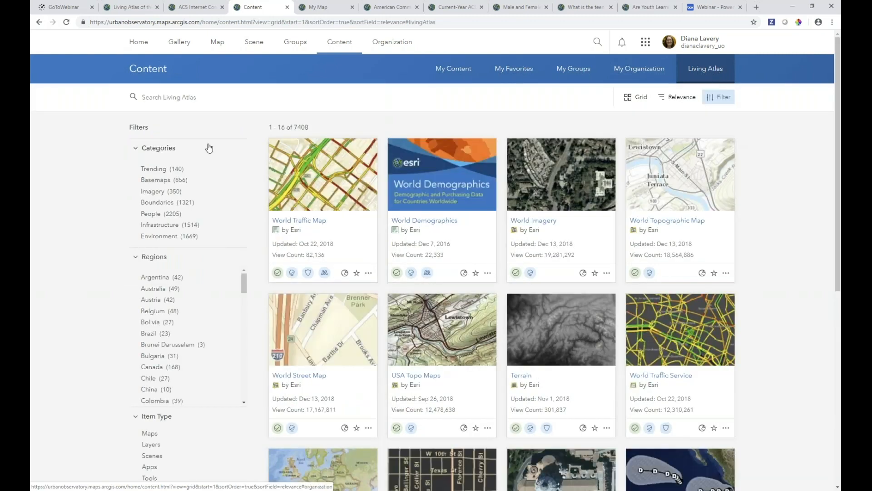
left_click(155, 214)
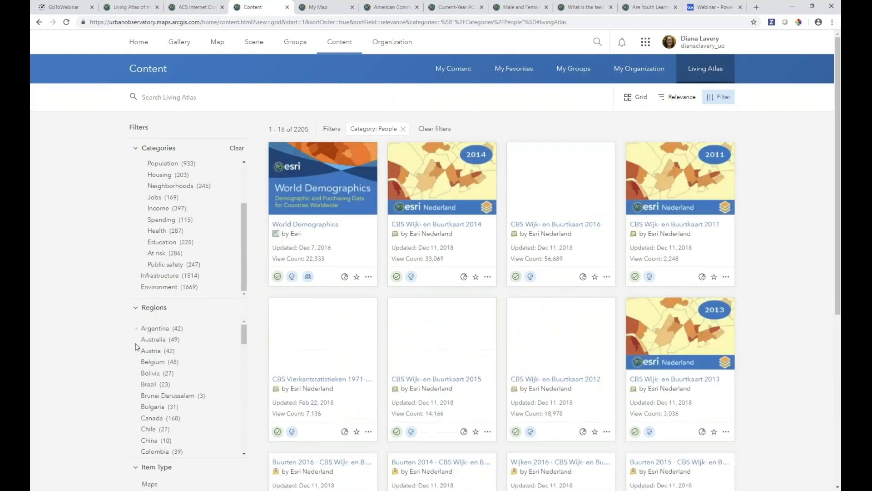
scroll(272, 401, "down", 1)
scroll(250, 386, "down", 5)
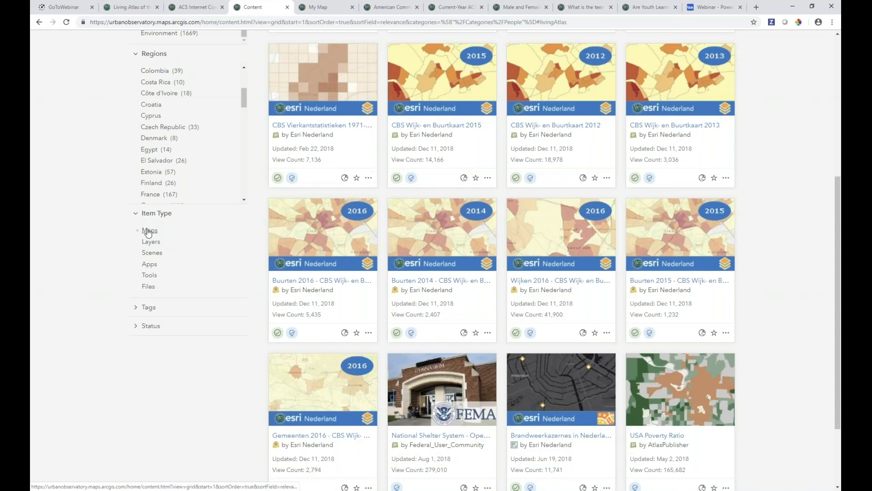
left_click_drag(837, 232, 840, 95)
- Search the People-category Living Atlas items for "current year acs"
left_click(206, 87)
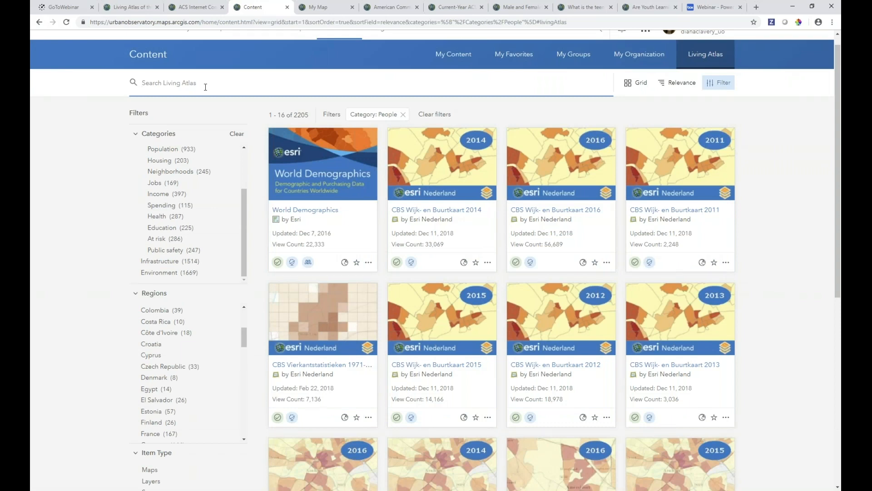
type("current ")
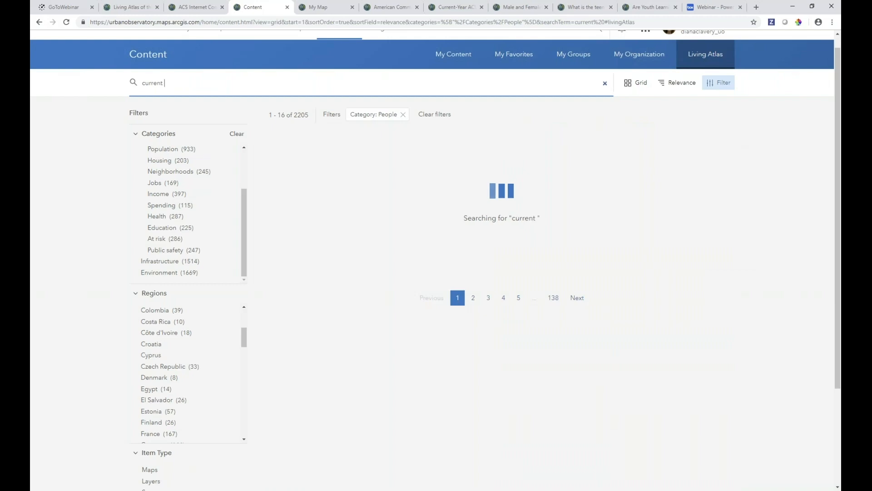
type("year acs")
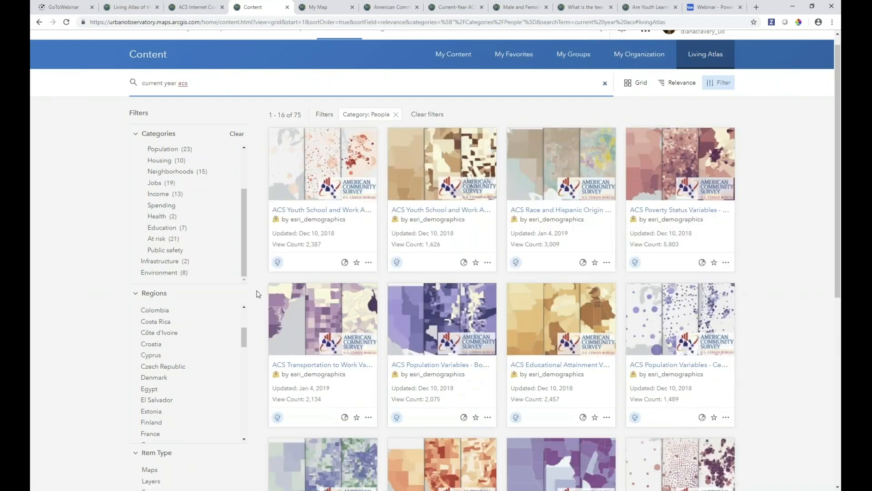
- Limit the "current year acs" results to the Layers item type and look through the first page
scroll(253, 312, "down", 5)
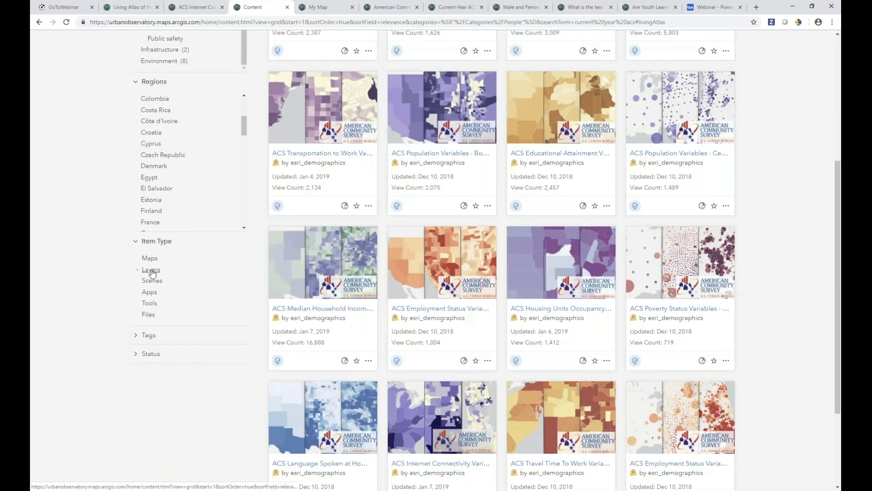
left_click(151, 270)
left_click_drag(839, 220, 840, 109)
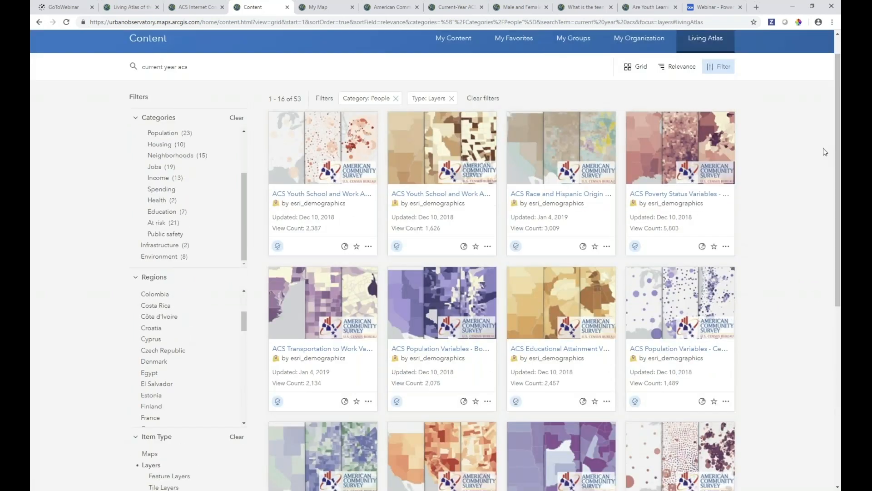
scroll(819, 172, "down", 3)
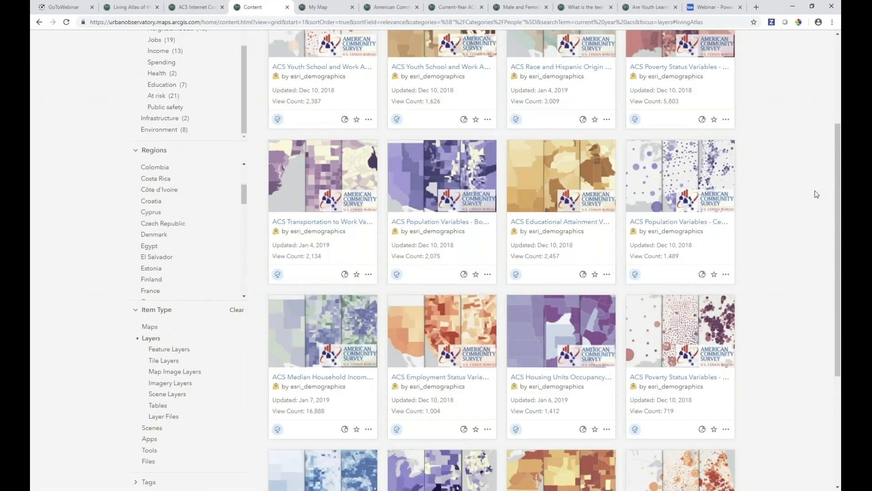
scroll(816, 194, "down", 5)
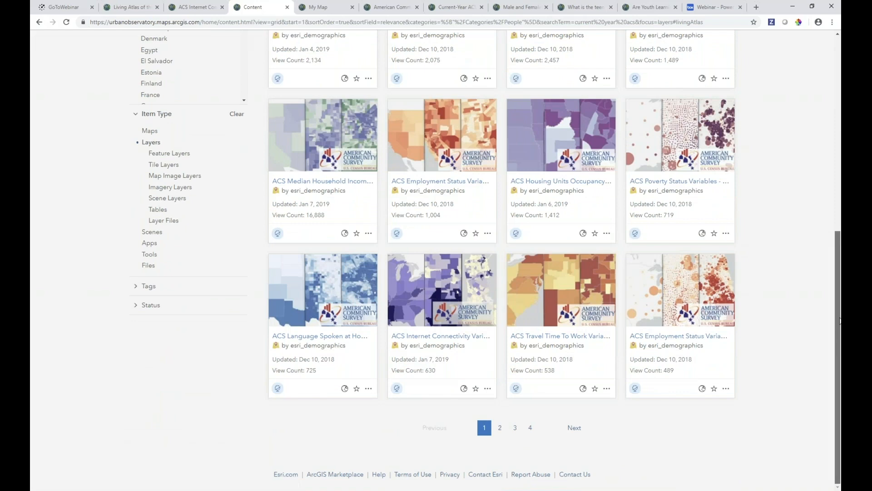
scroll(839, 321, "up", 10)
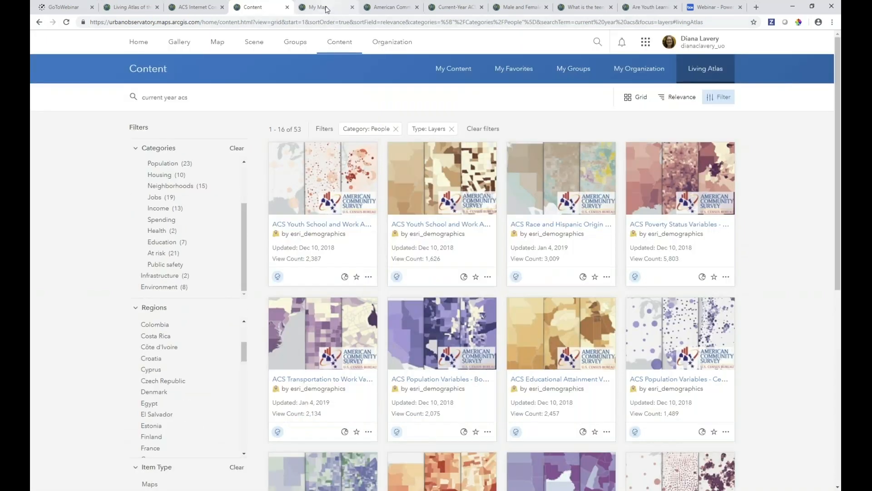
- Switch to My Map in the map viewer and start browsing Living Atlas layers to add
left_click(326, 8)
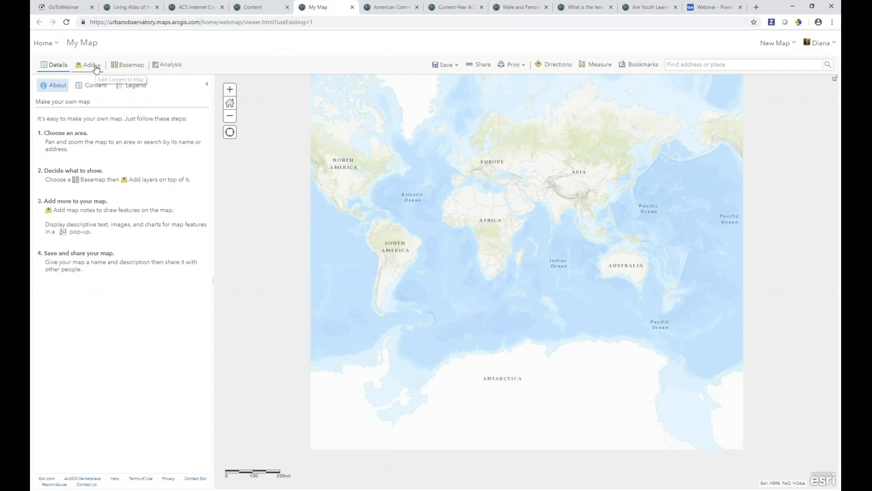
left_click(96, 68)
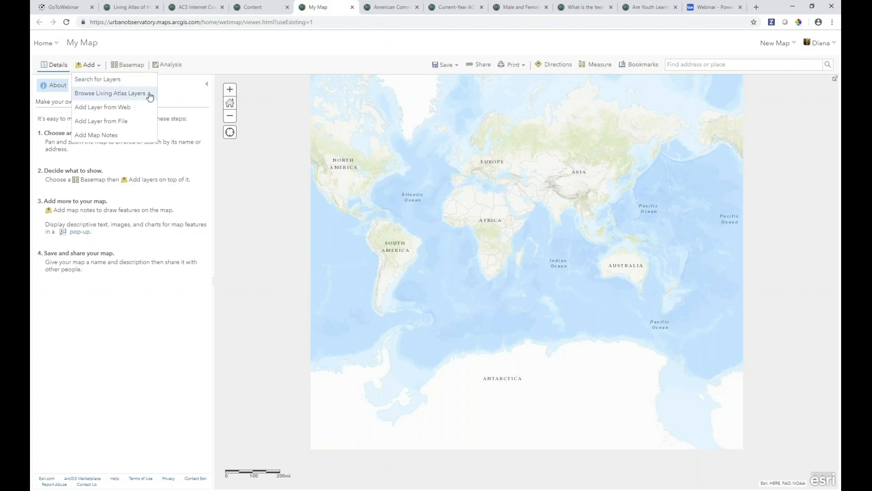
left_click(150, 95)
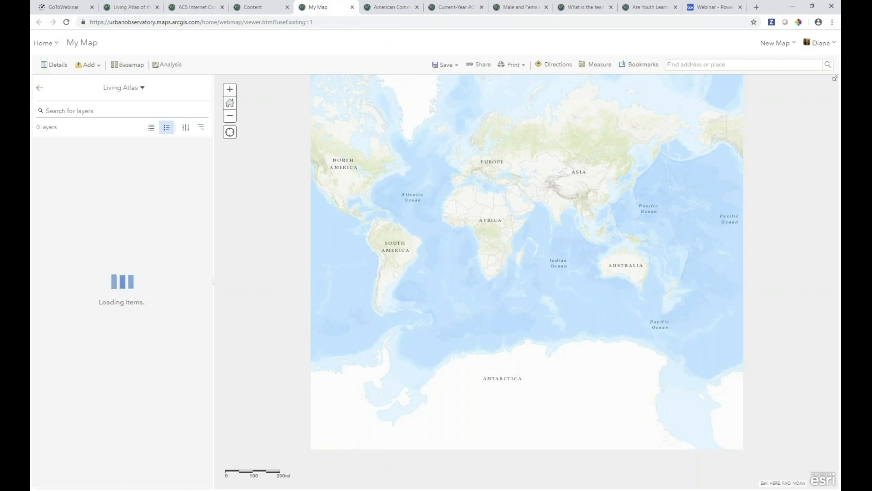
- Search the map viewer's Living Atlas layers for "current year acs", checking the available layer filters without applying any
left_click(94, 112)
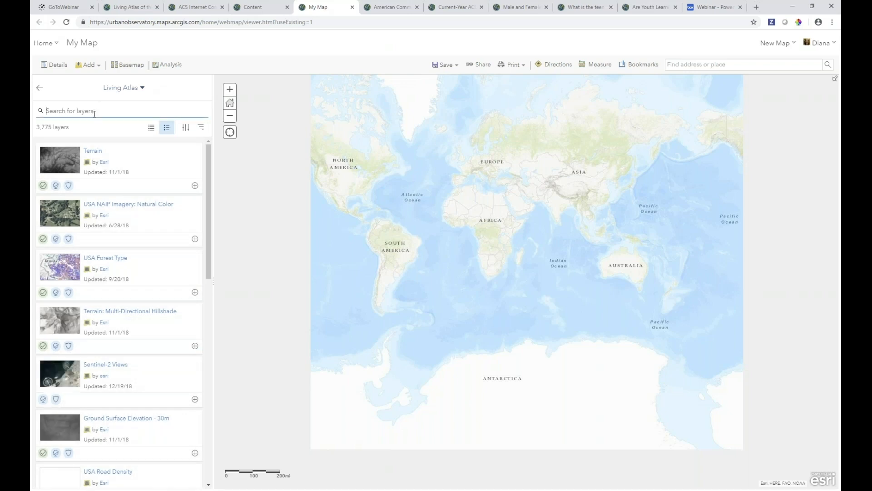
type("current year acs")
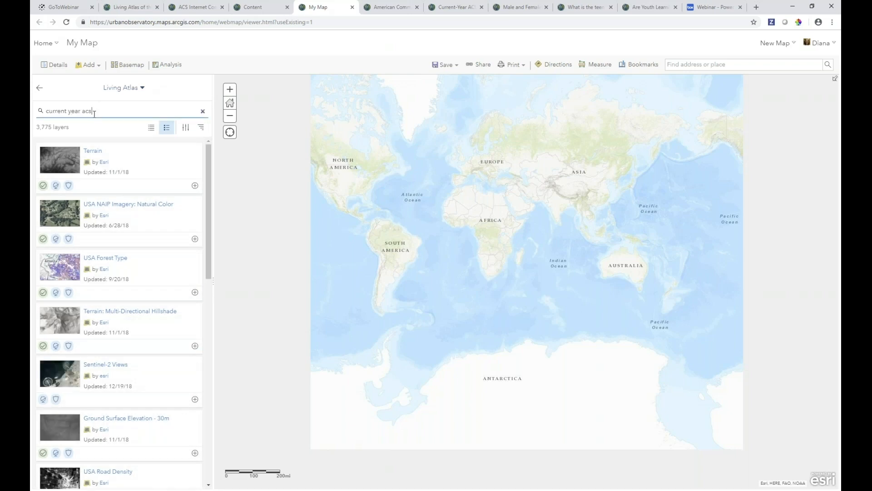
left_click(185, 127)
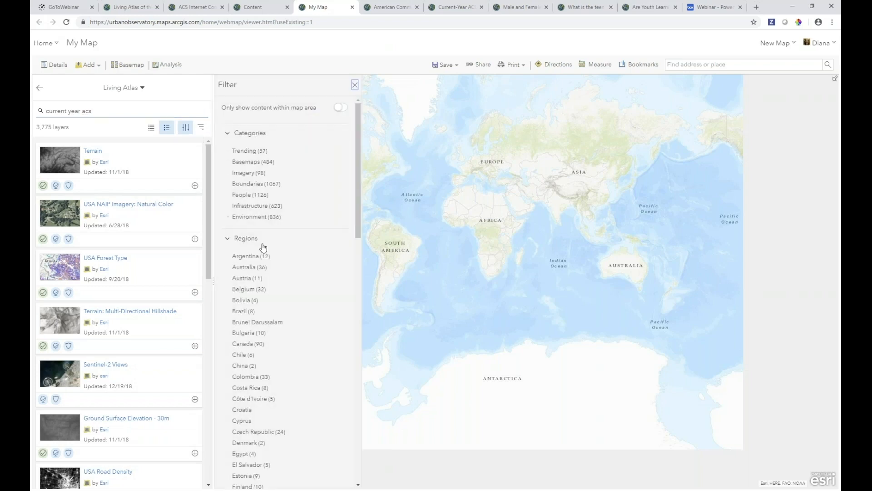
left_click(355, 84)
left_click(111, 109)
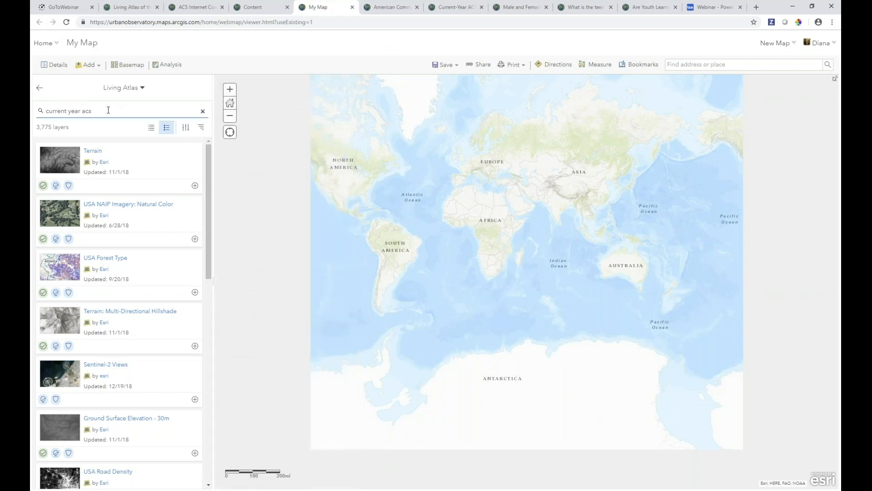
key("Return")
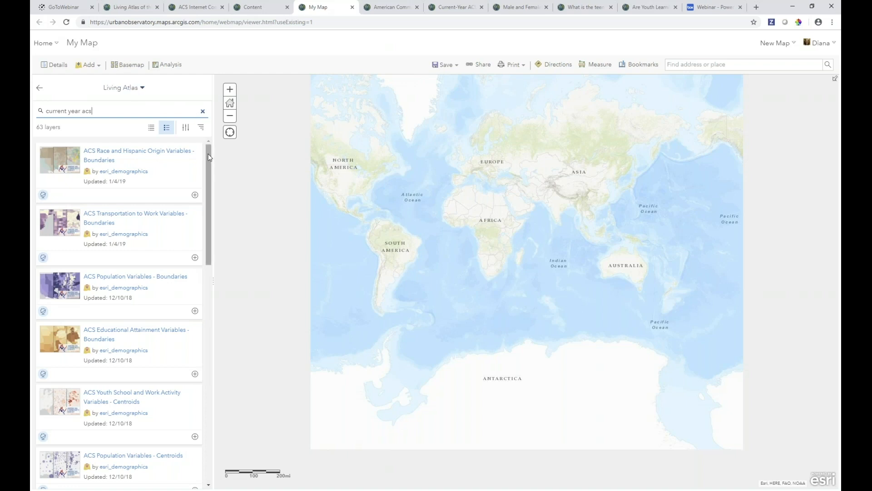
- View the item details of the ACS Race and Hispanic Origin, Population, and Educational Attainment boundary layers
left_click(128, 155)
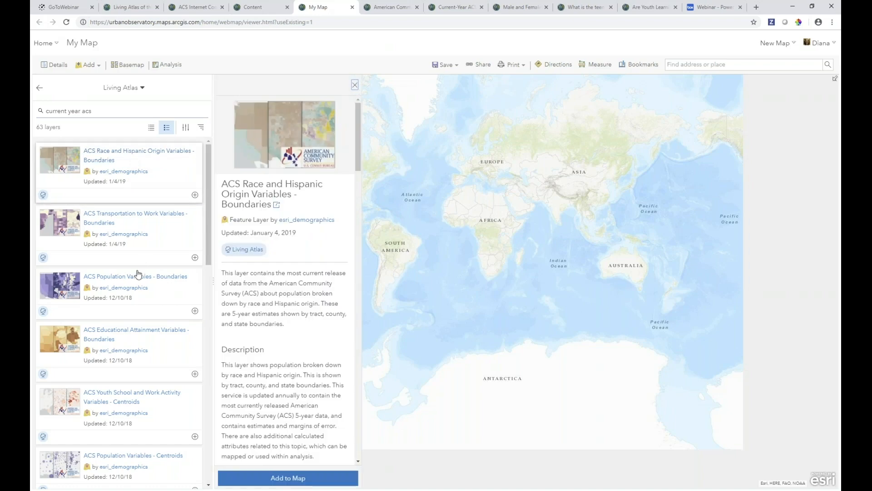
left_click(137, 278)
left_click(116, 332)
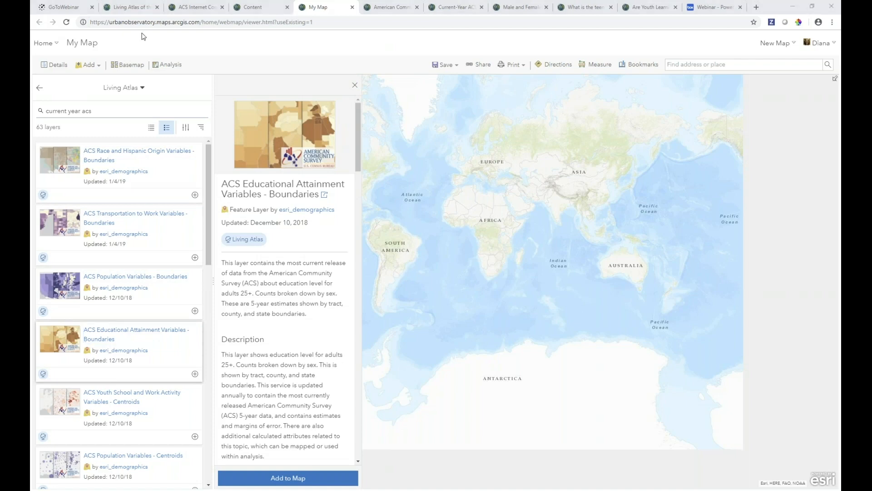
- Switch to ArcGIS Pro, start adding data to the map from the portal's Living Atlas, and look through the People subcategories
left_click_drag(310, 71, 364, 86)
left_click(552, 87)
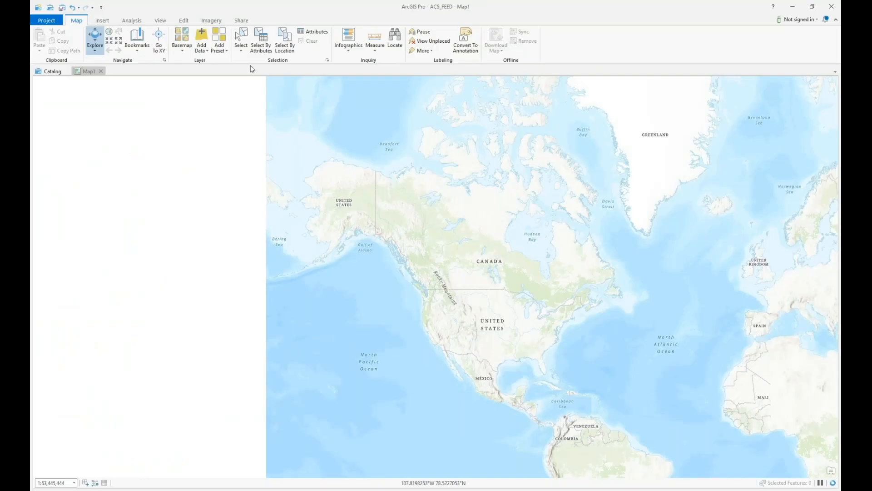
left_click(202, 45)
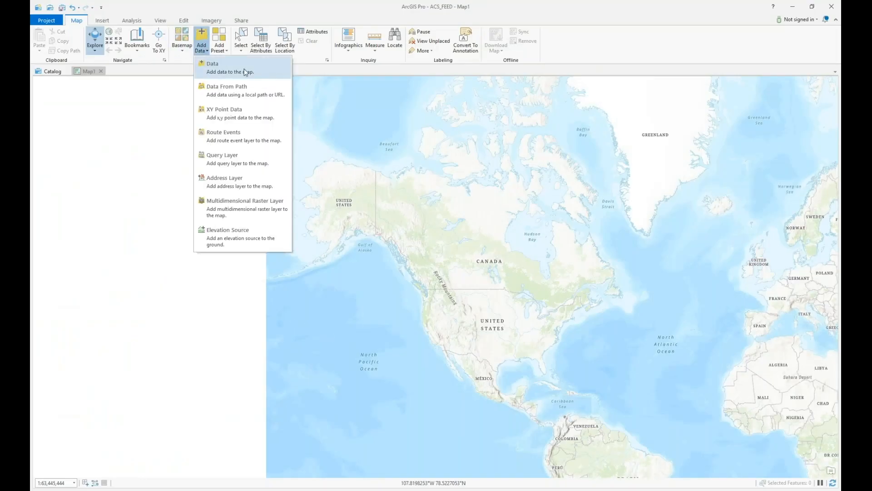
left_click(245, 72)
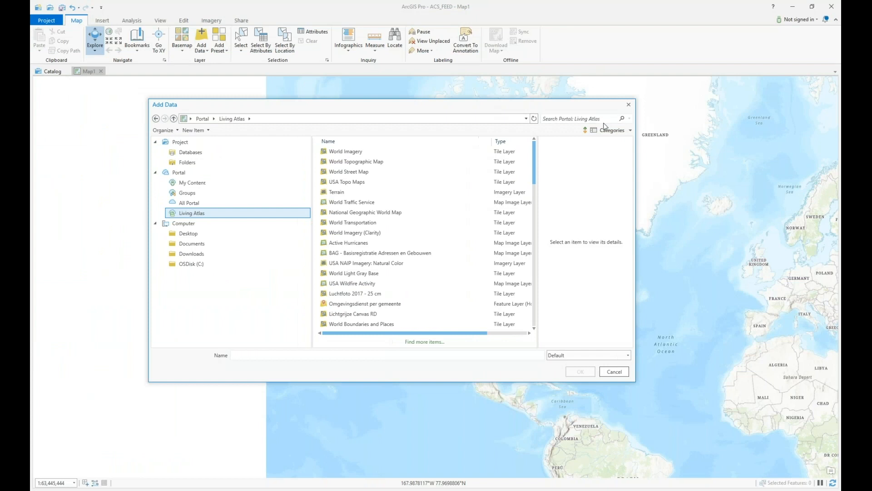
left_click(631, 131)
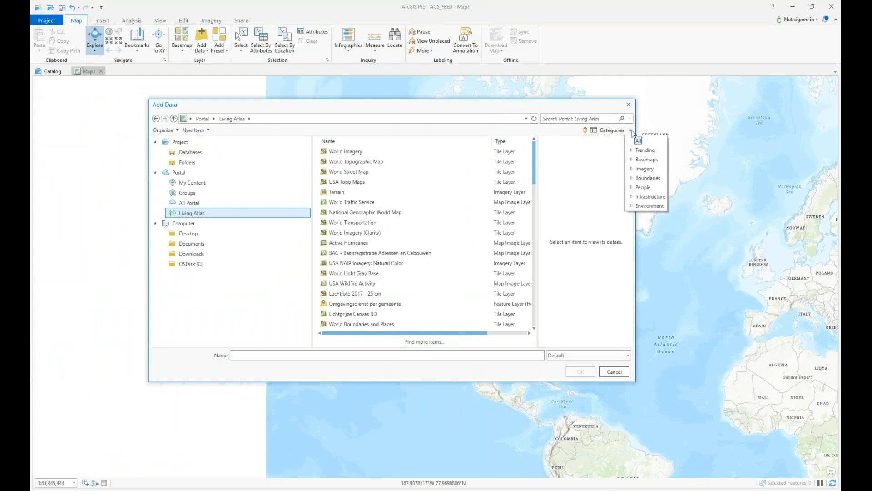
left_click(632, 188)
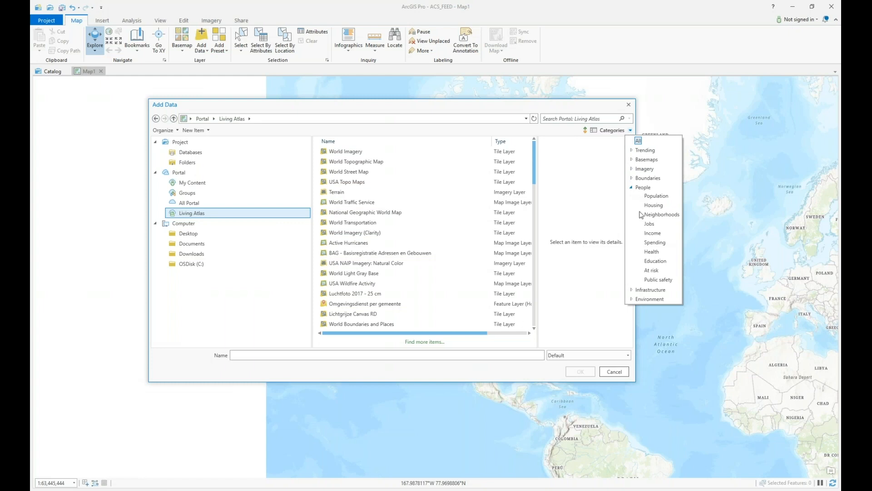
left_click(595, 113)
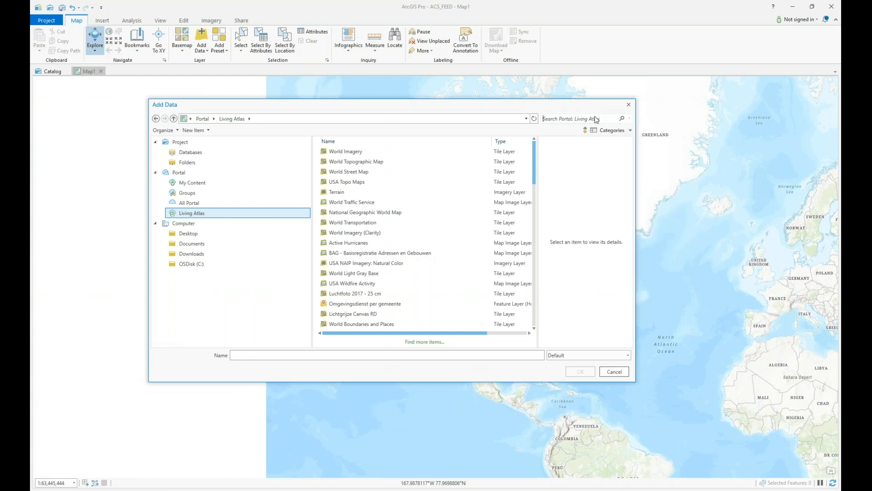
- Search the Living Atlas for "veterans", view both ACS Veteran Status Variables layers' details, and return to the browser without adding data
left_click(581, 119)
type("veterans")
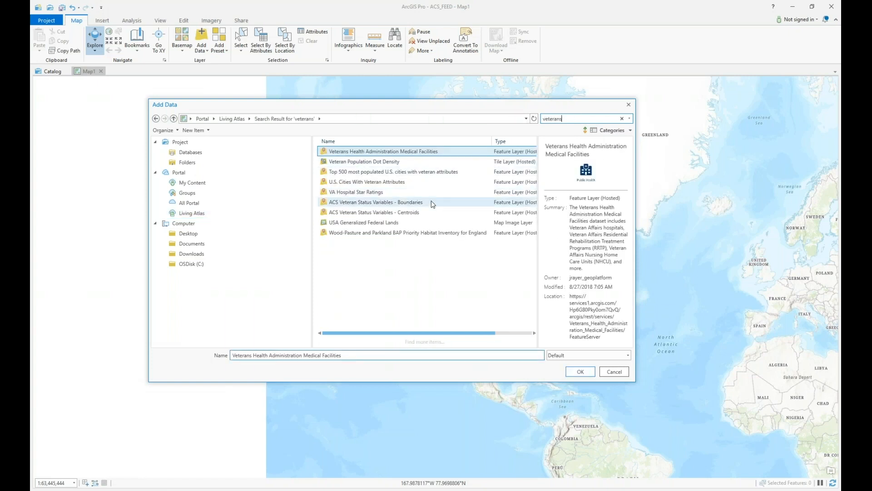
left_click(411, 202)
left_click(410, 213)
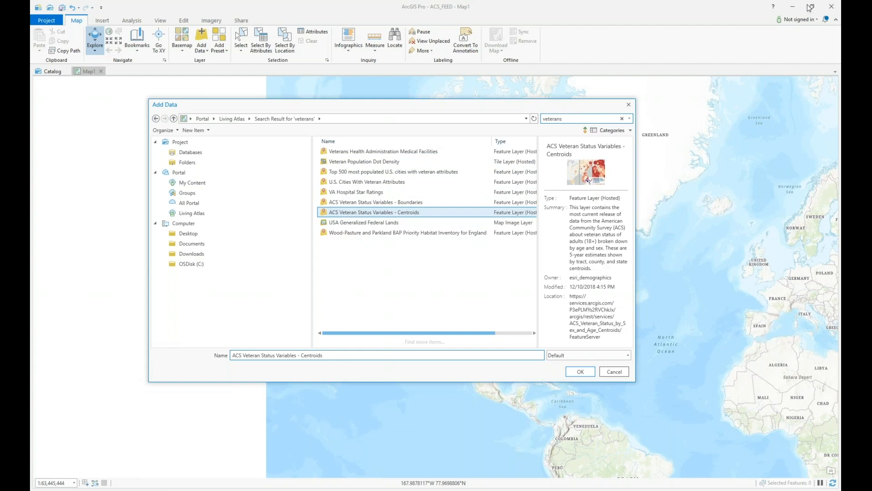
left_click(613, 371)
left_click(792, 6)
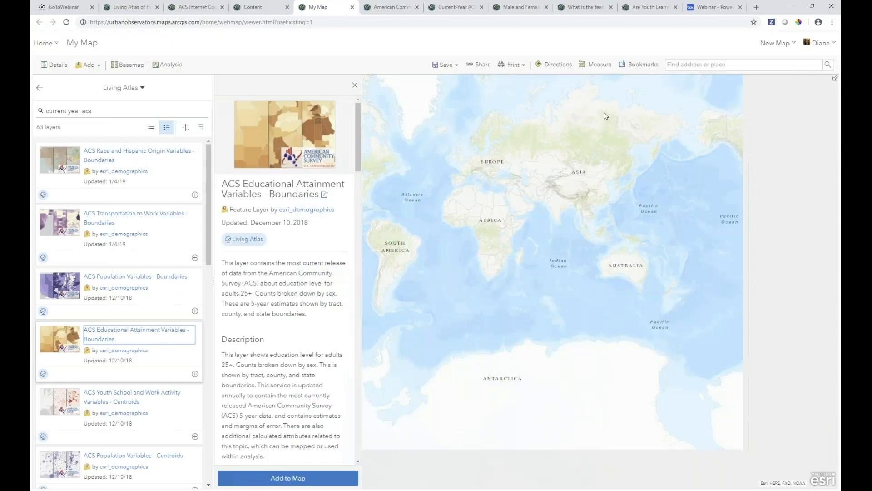
- Switch to the American Community Survey (ACS) Current 5-year Estimates group and filter its content to the Jobs and Commuting category
left_click(392, 8)
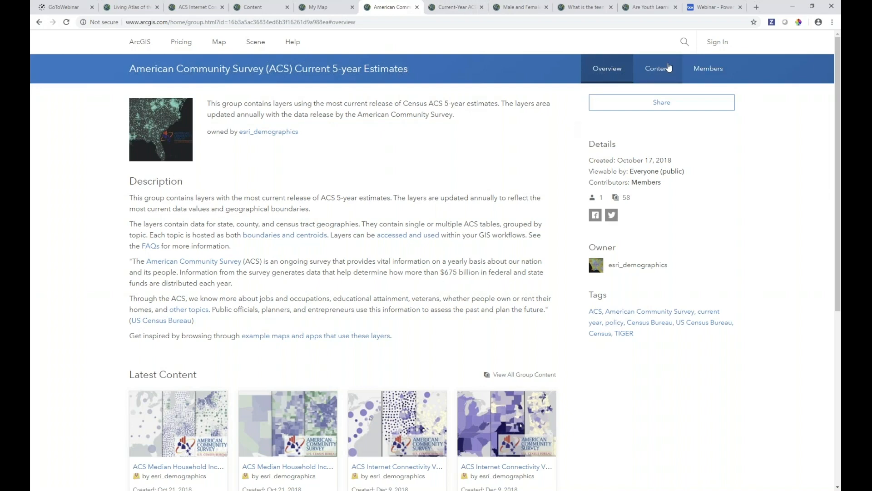
left_click(665, 70)
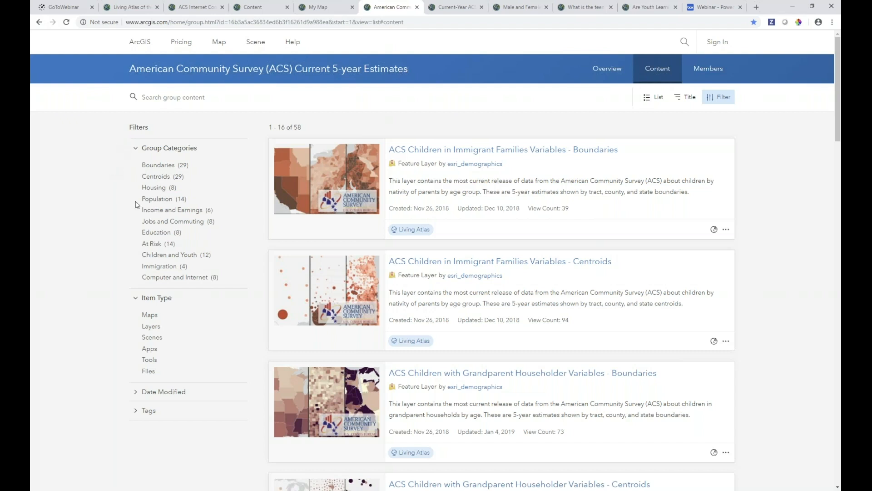
left_click(181, 222)
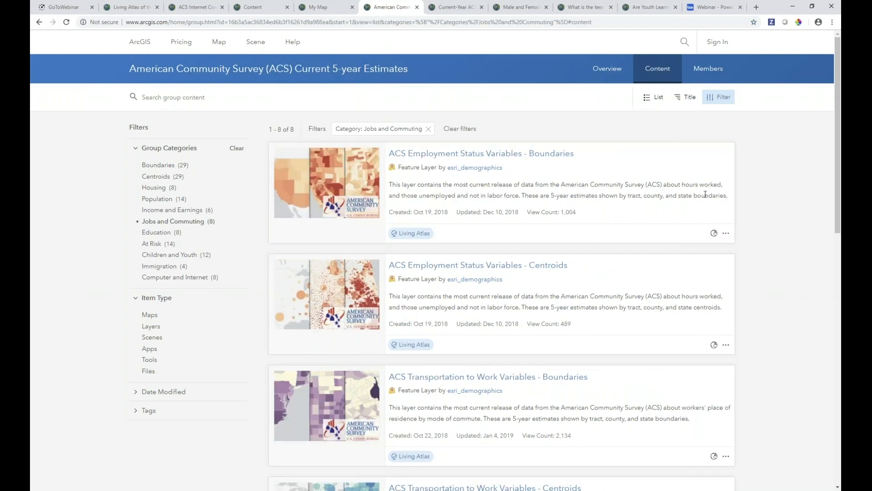
- Open the ACS Employment Status Variables - Boundaries item page in a separate browser tab and bring it into view
right_click(445, 157)
left_click(490, 161)
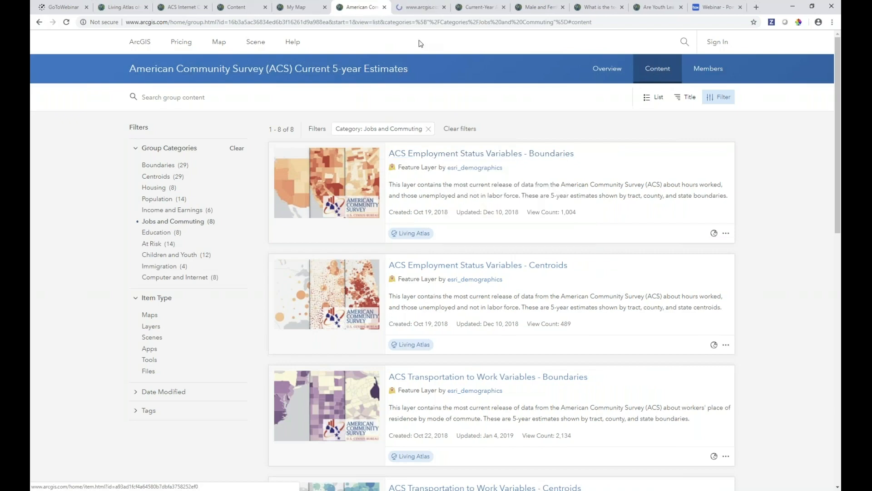
left_click(419, 6)
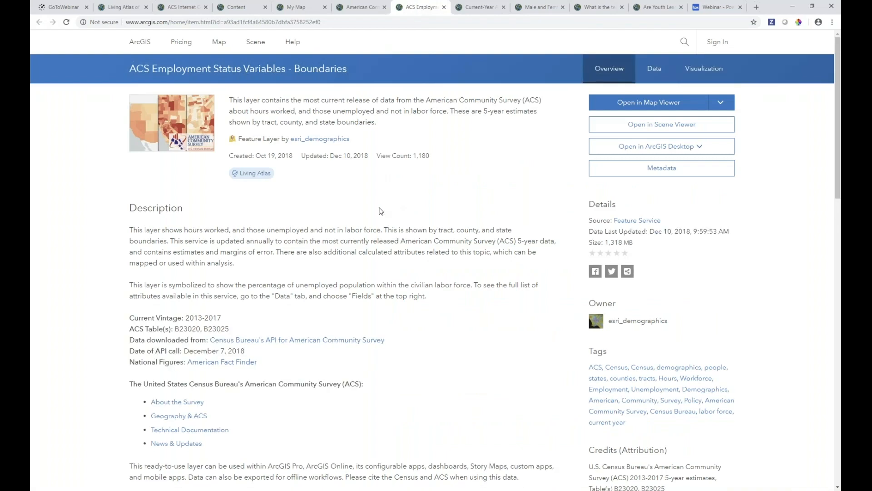
- Read the layer's description, highlighting its subject matter, current vintage and the ACS table numbers it uses
scroll(376, 210, "down", 2)
left_click_drag(179, 146, 382, 145)
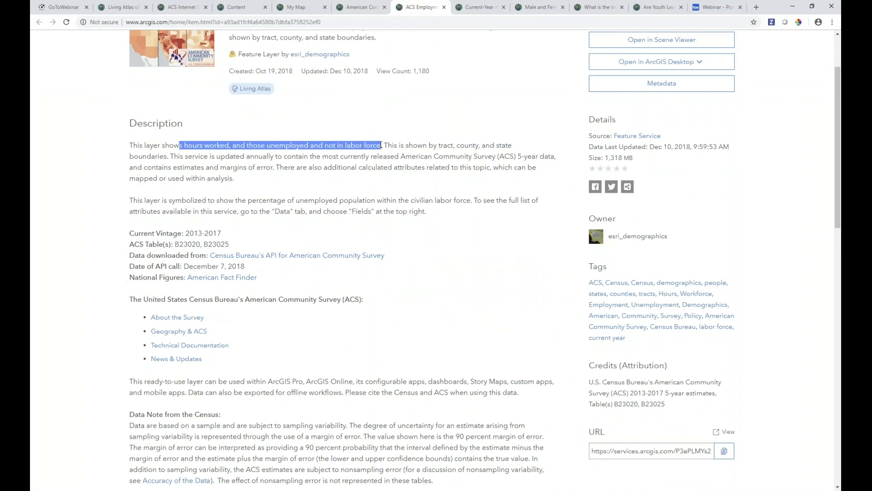
left_click(368, 186)
scroll(256, 234, "down", 1)
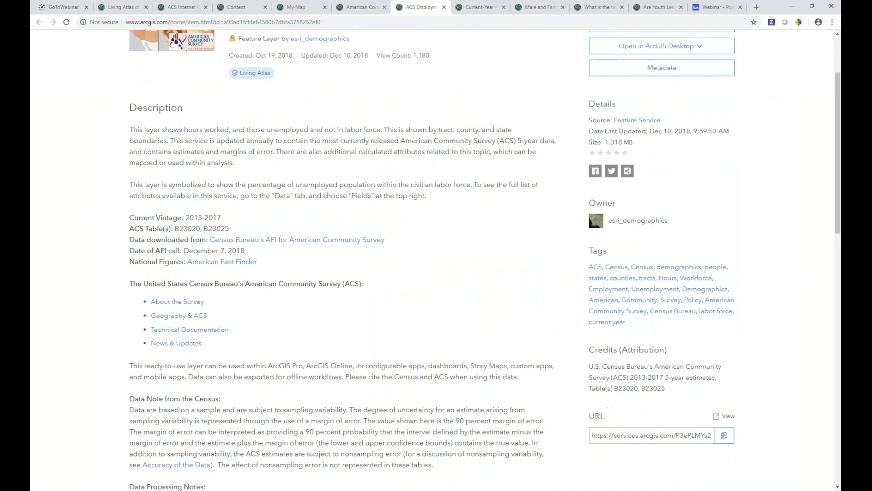
left_click_drag(186, 191, 223, 191)
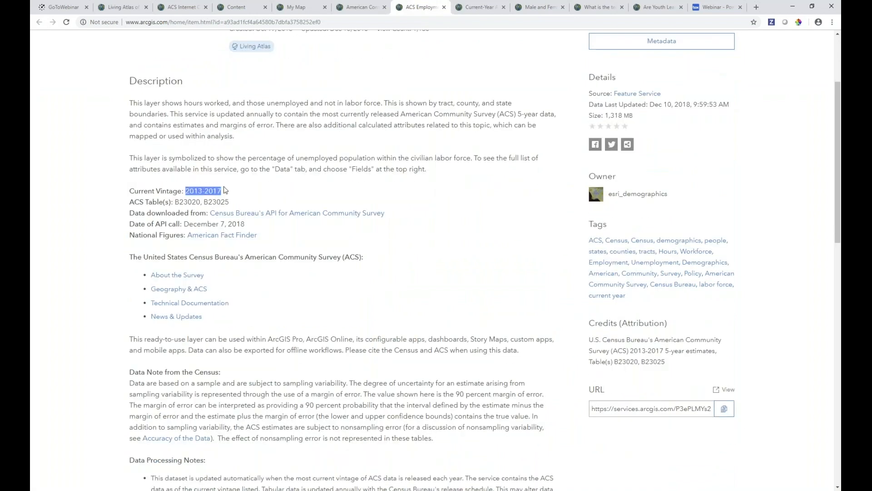
left_click(261, 187)
left_click_drag(175, 201, 271, 202)
left_click(272, 202)
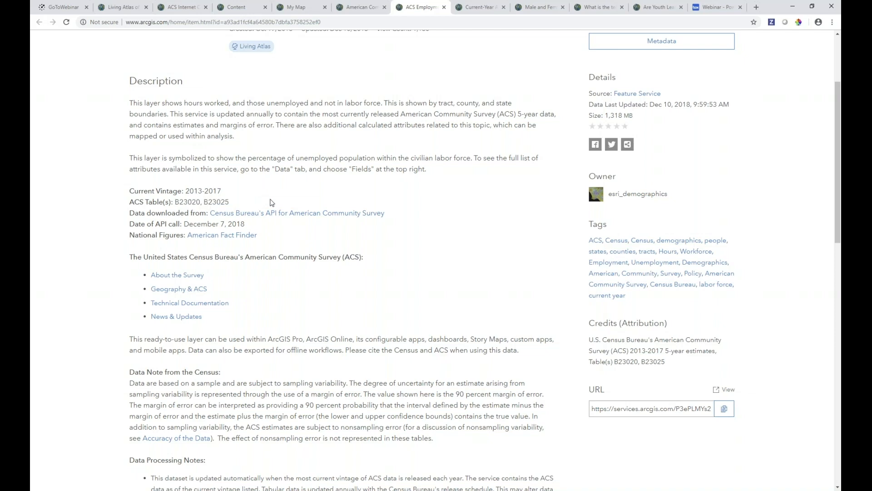
- Read the Data Processing Notes, highlighting the notes on census tracts with no population and on negative values
scroll(359, 205, "down", 1)
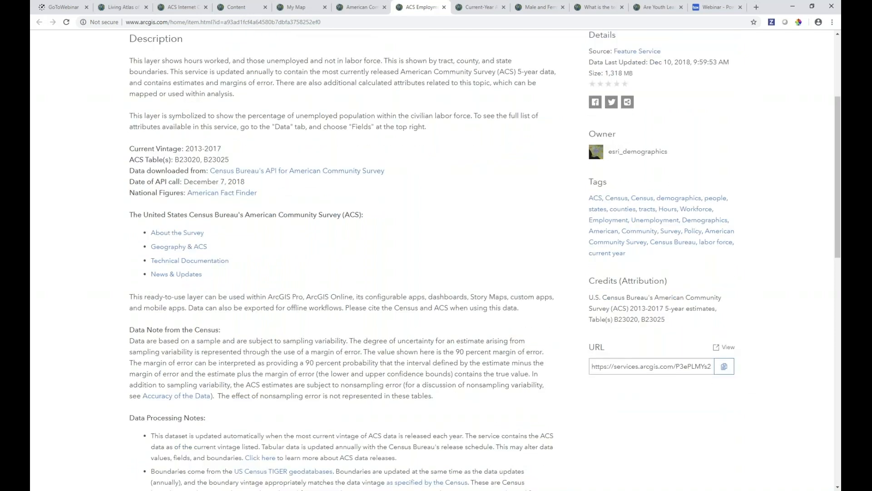
scroll(285, 135, "down", 3)
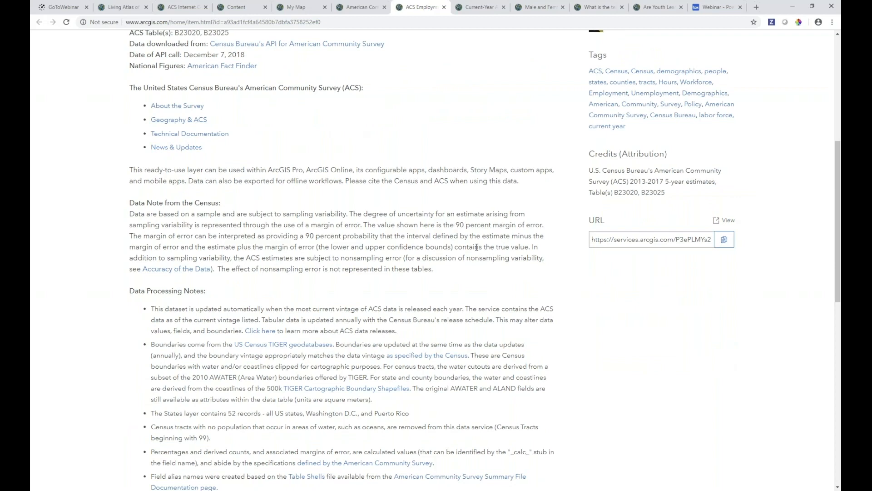
scroll(476, 247, "down", 5)
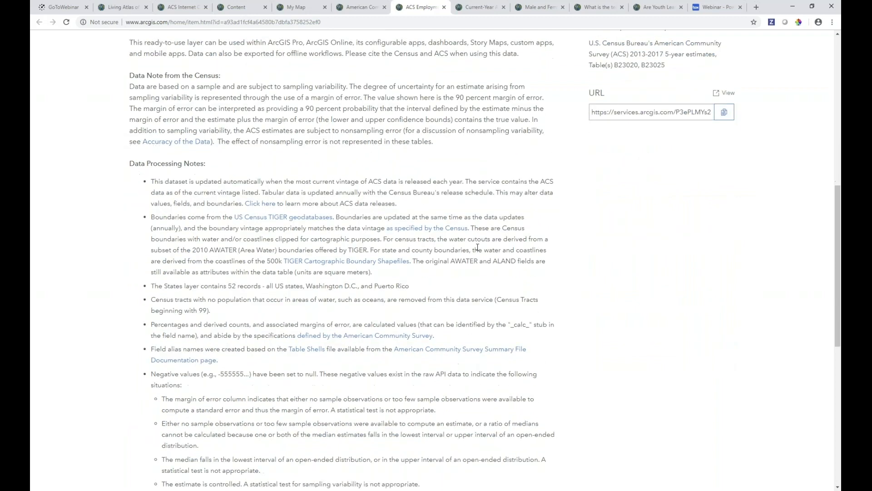
scroll(492, 246, "down", 1)
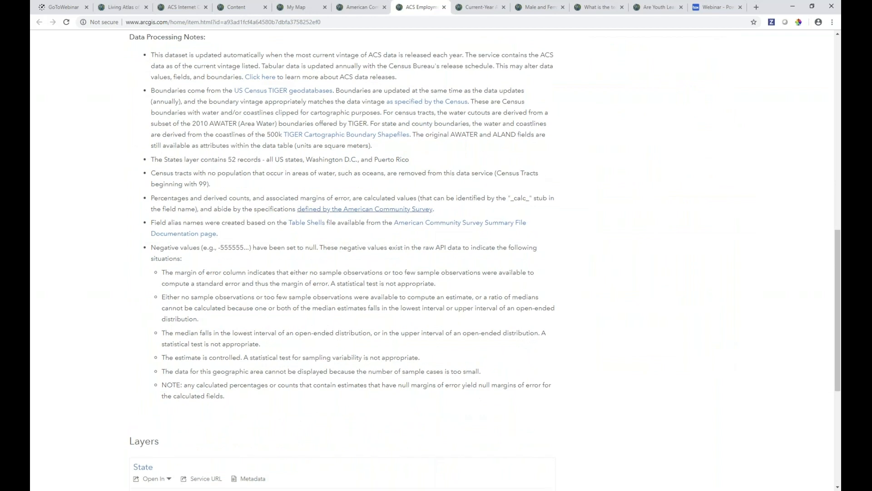
triple_click(174, 173)
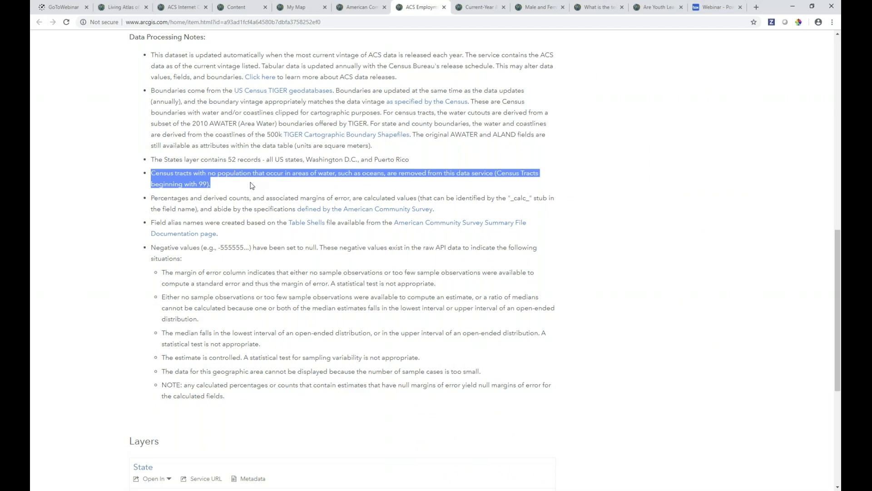
left_click(251, 185)
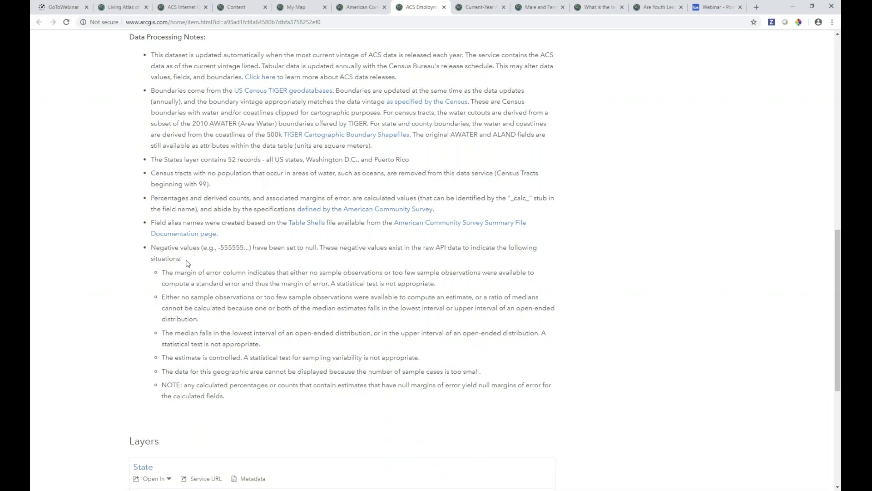
left_click_drag(153, 247, 321, 247)
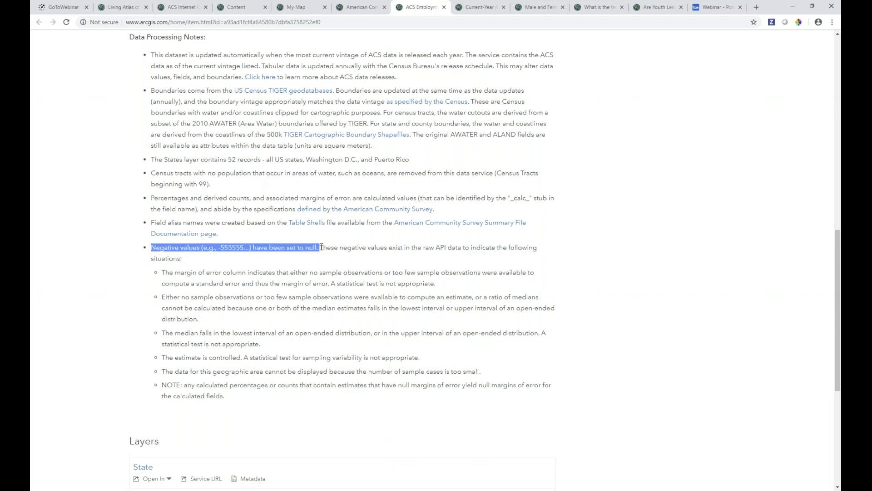
left_click(320, 258)
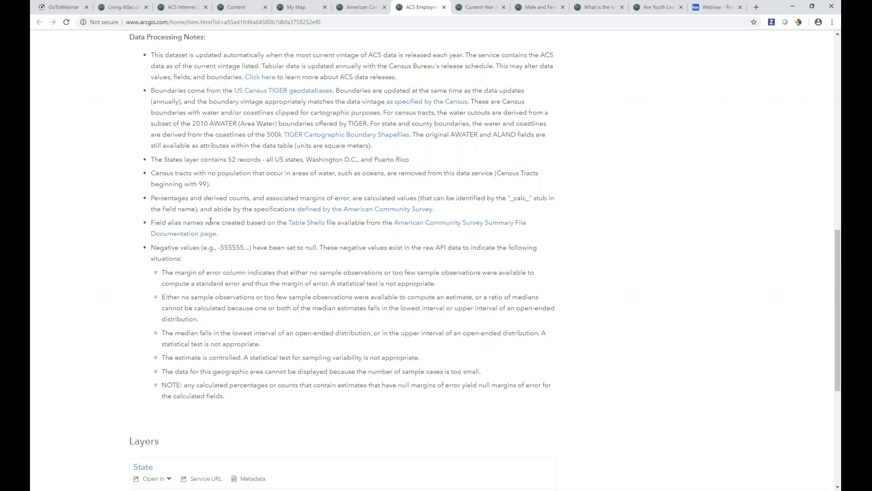
- Show the item's data table for the State layer, check the available layers, and examine the mean usual hours columns
scroll(426, 249, "up", 14)
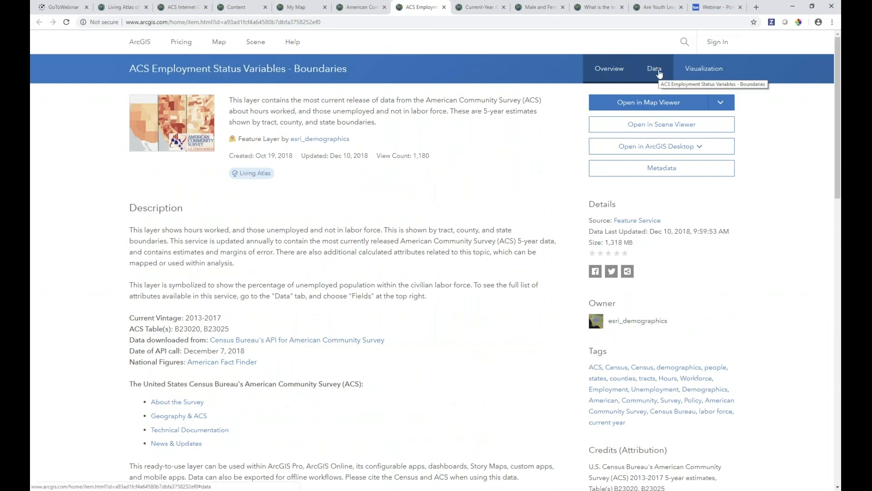
left_click(658, 73)
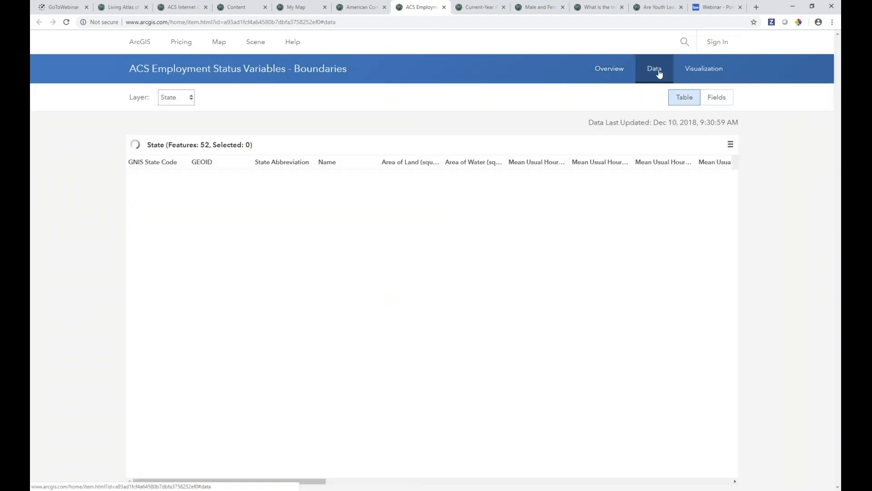
left_click(191, 99)
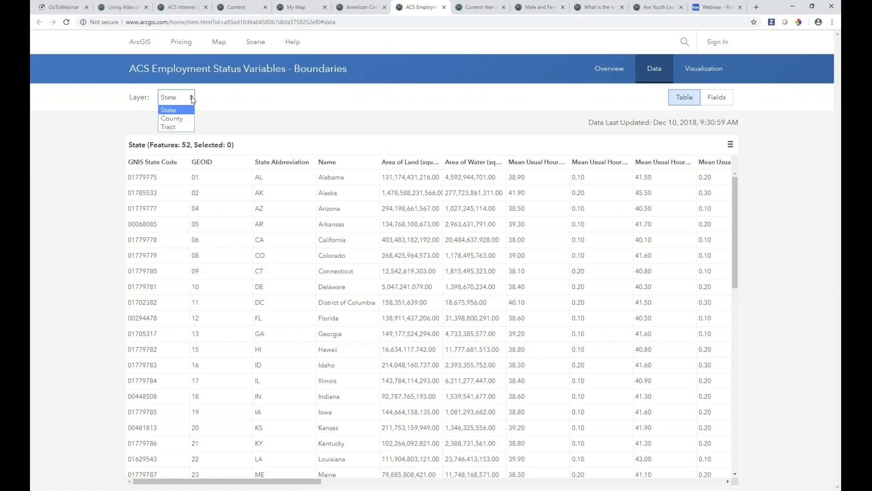
left_click(184, 110)
left_click_drag(322, 484, 405, 488)
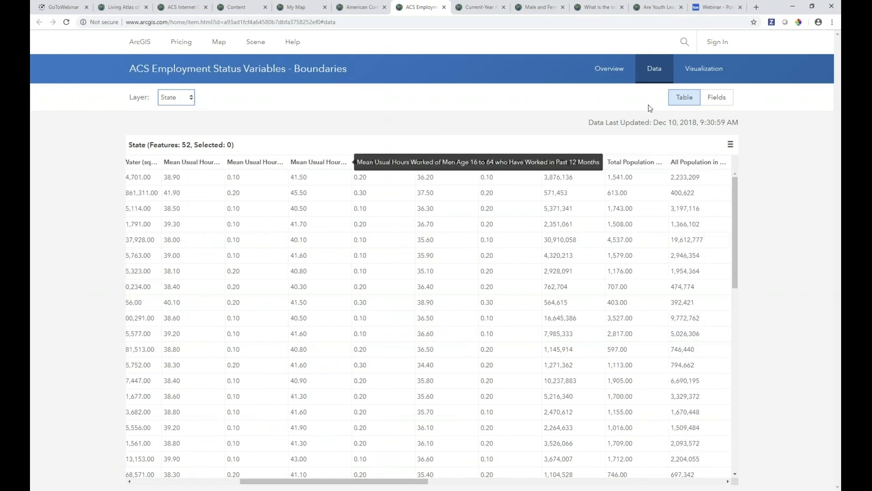
- Show the State layer's field list and highlight the table number and the 001 part of field name B23020_001M
left_click(717, 98)
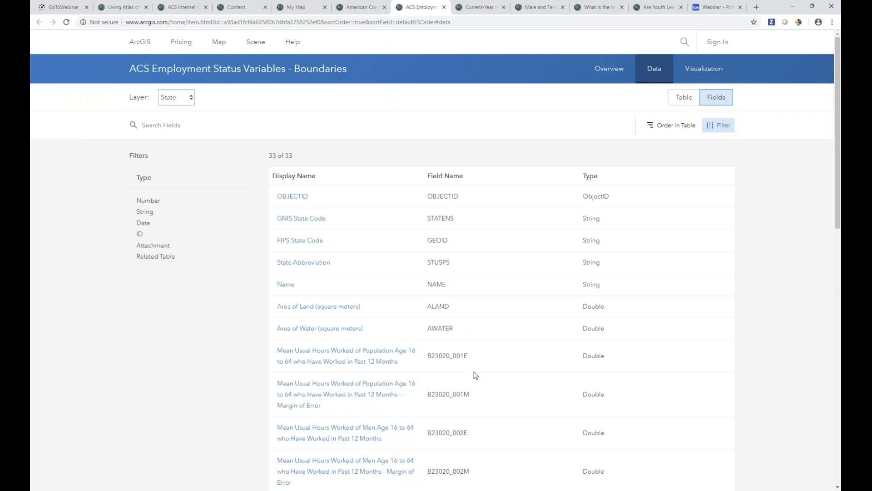
scroll(476, 374, "down", 1)
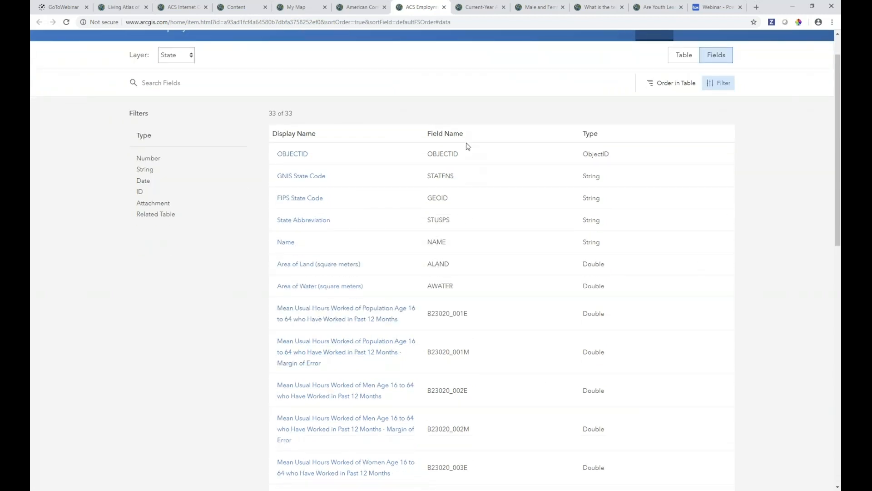
left_click_drag(449, 356, 427, 352)
left_click_drag(452, 352, 464, 350)
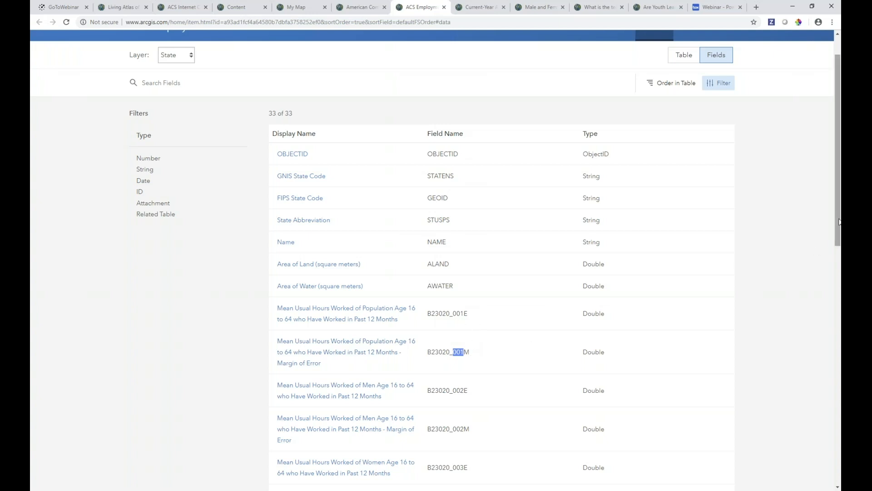
- Examine the calculated fields at the end of the State layer's field list, highlighting parts of the percent not in labor force field names
left_click_drag(835, 236, 830, 454)
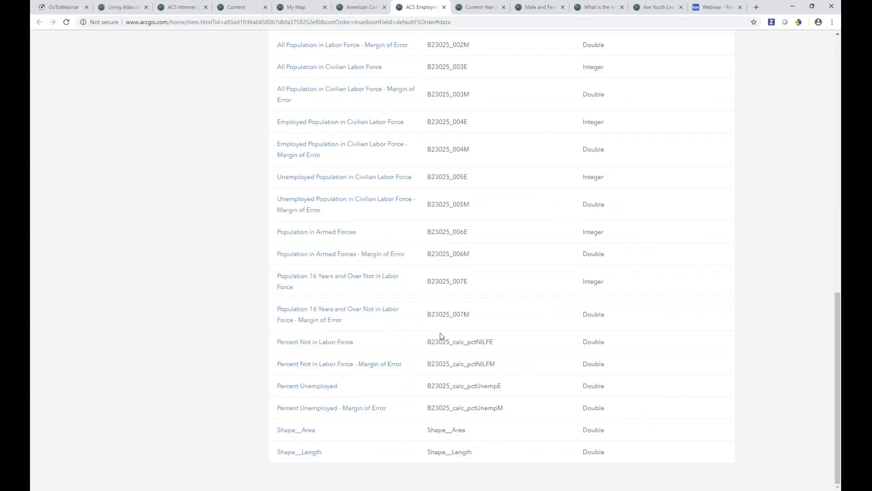
left_click_drag(449, 342, 469, 342)
left_click(491, 341)
left_click_drag(489, 363, 520, 362)
scroll(804, 315, "up", 7)
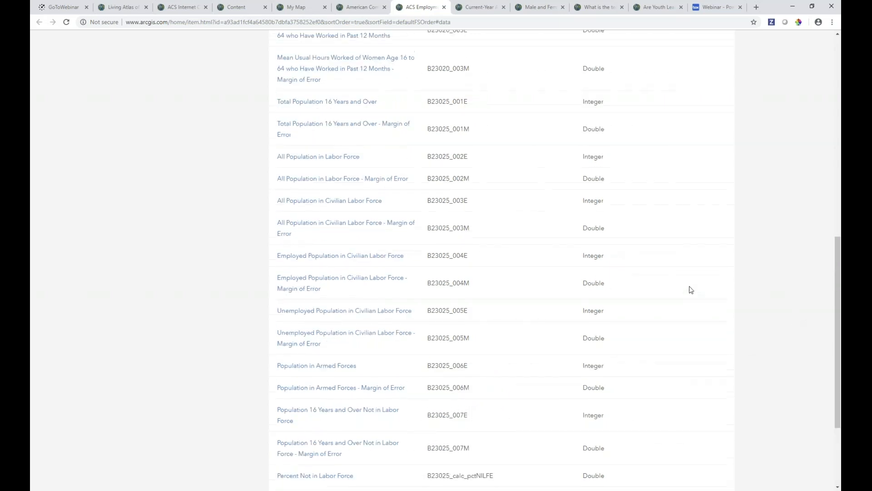
scroll(691, 290, "up", 7)
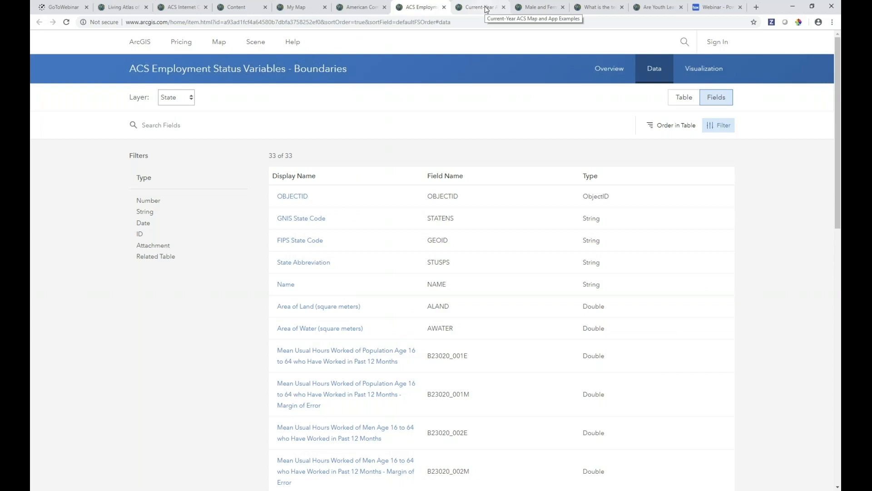
- Browse the Current-Year ACS Map and App Examples group and filter its content by Apps, and by Maps instead
left_click(486, 8)
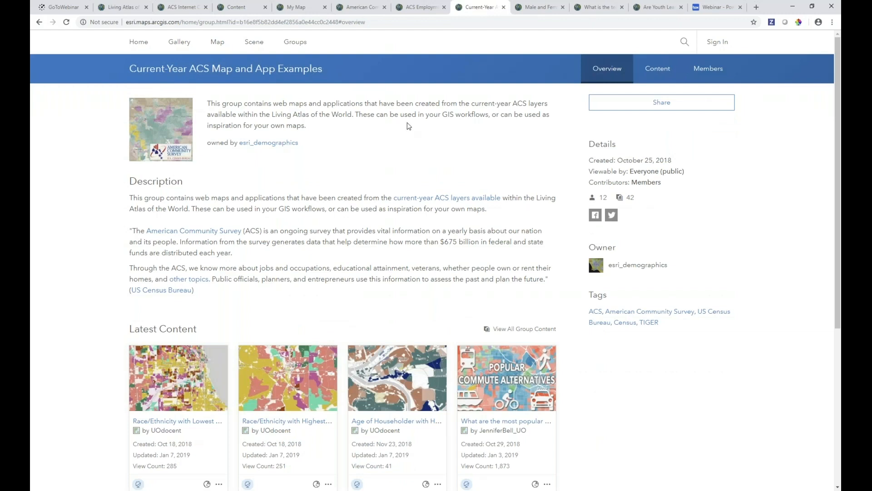
scroll(405, 143, "down", 5)
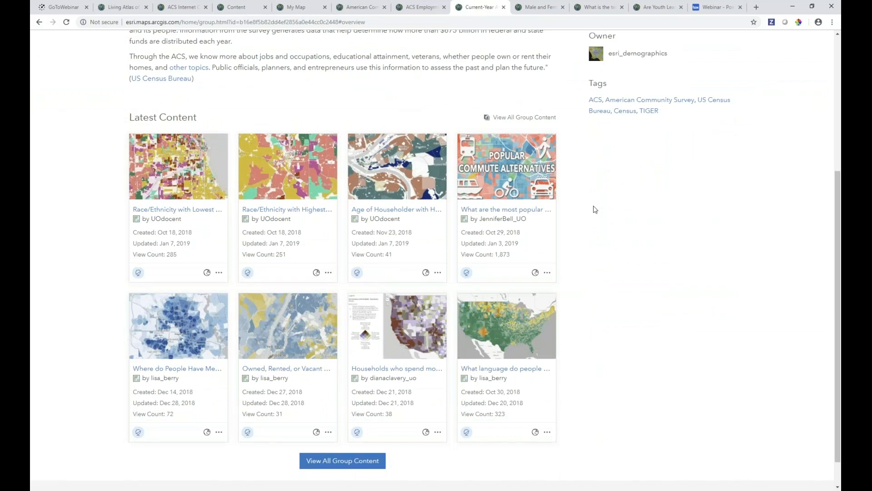
scroll(595, 209, "up", 6)
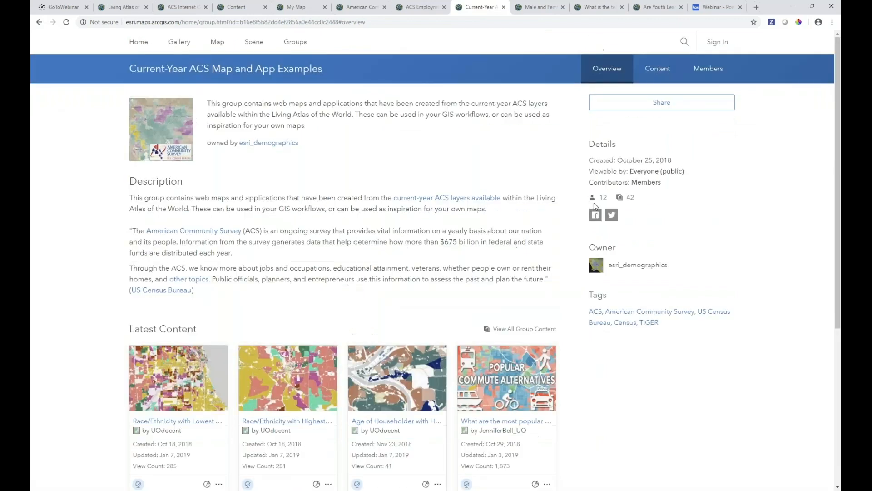
left_click(663, 68)
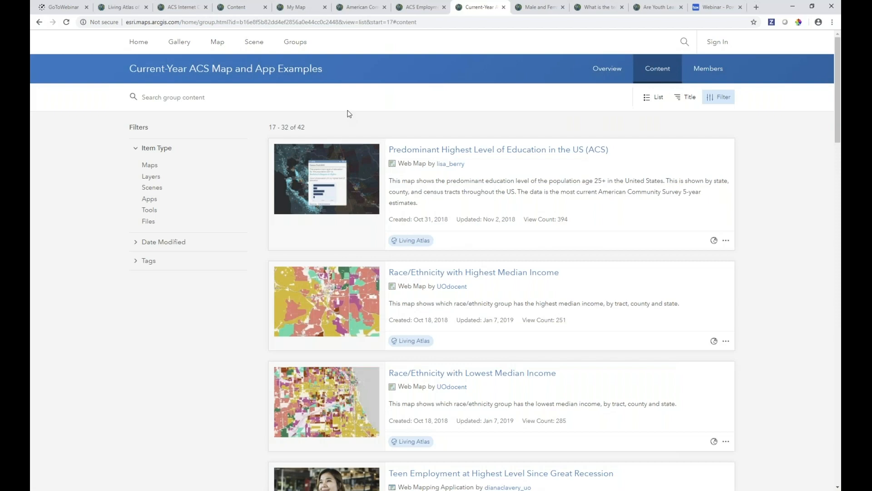
left_click(150, 199)
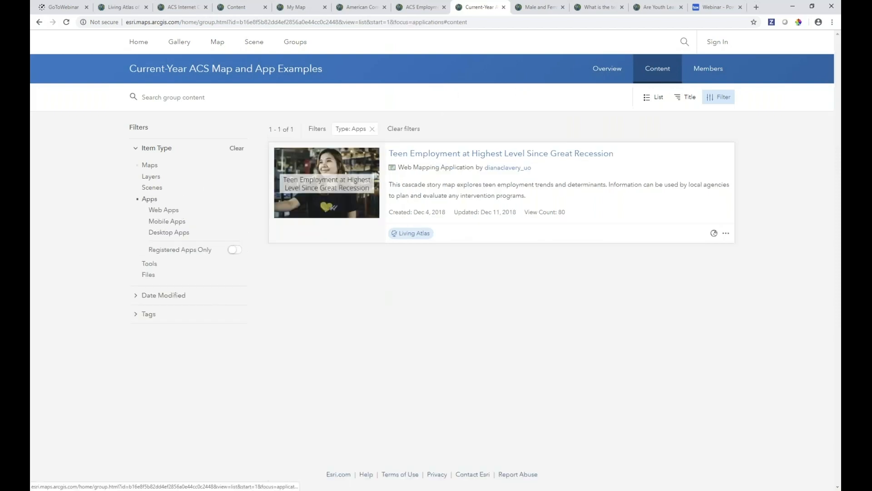
left_click(149, 165)
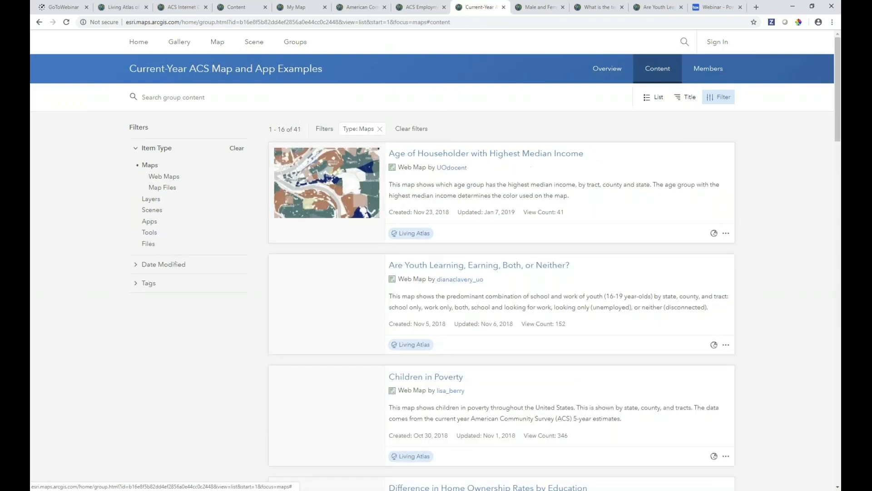
- Show the Male and Female Disconnected Youth map and view the pop-up of the large blue census tract circle in Denton County, Texas
left_click(540, 7)
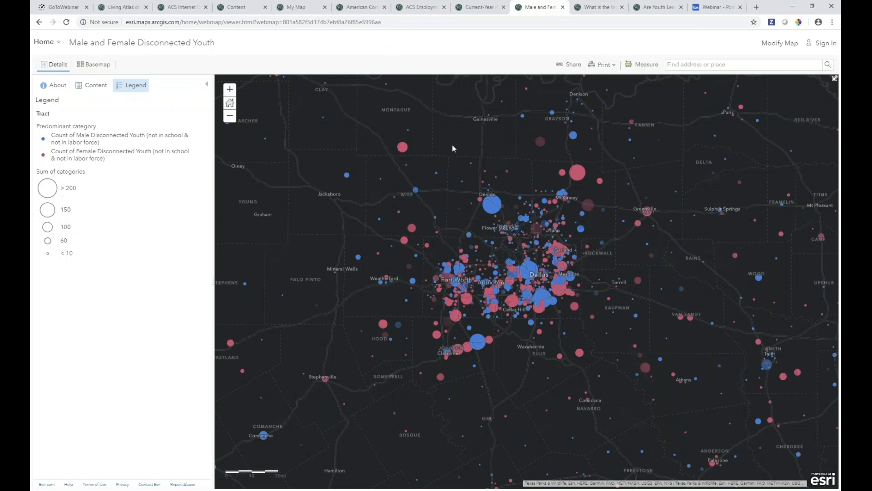
left_click(495, 208)
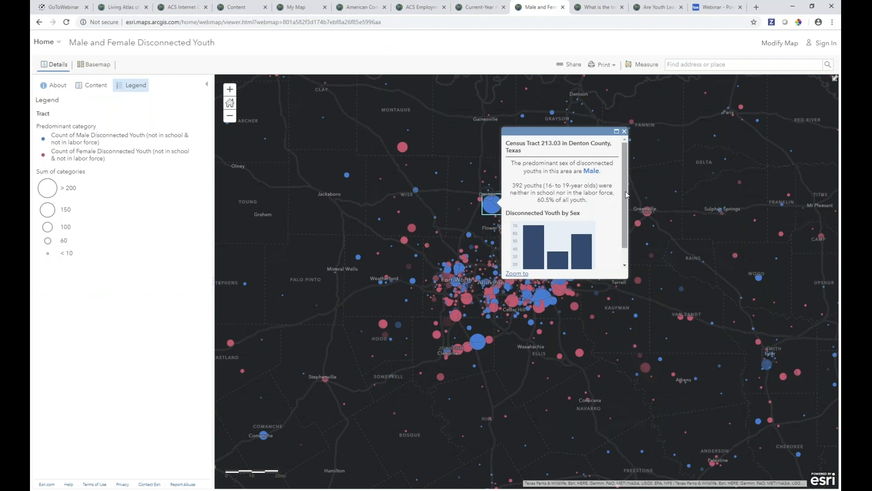
left_click(624, 132)
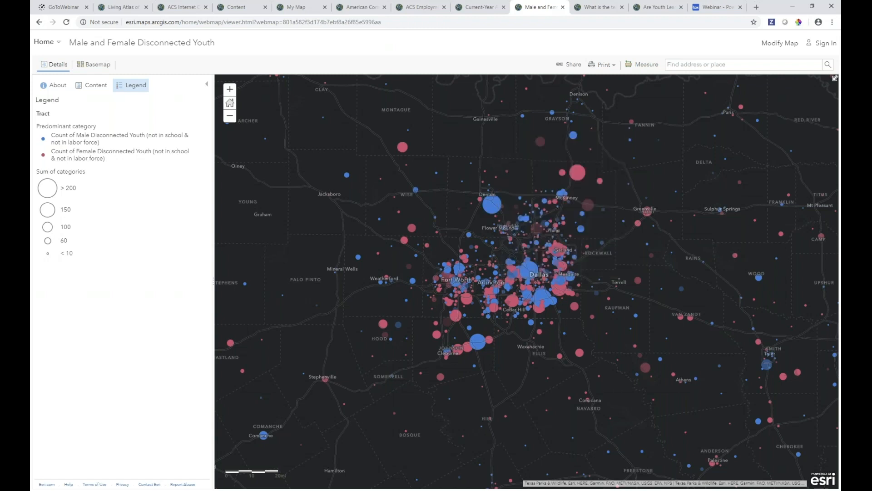
- Show the teen employment rate map, view the pop-up for St. Louis County, Minnesota, and highlight its youth employment percentage
left_click(600, 11)
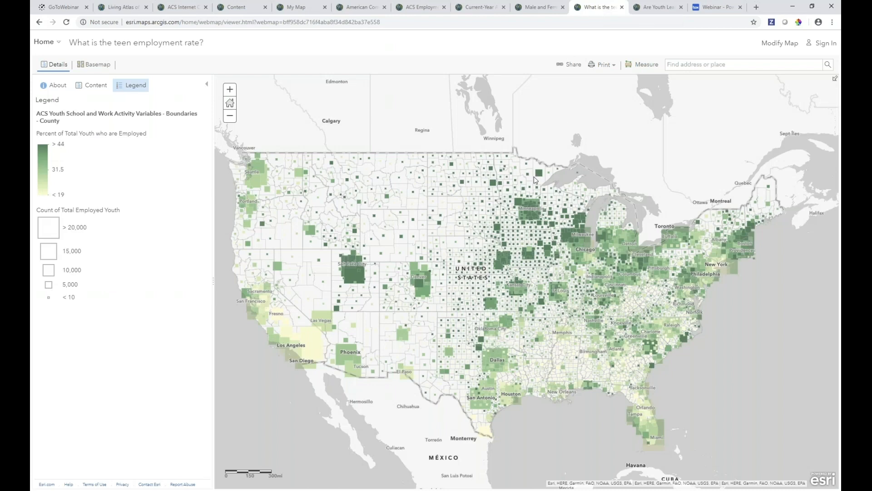
left_click_drag(540, 176, 535, 180)
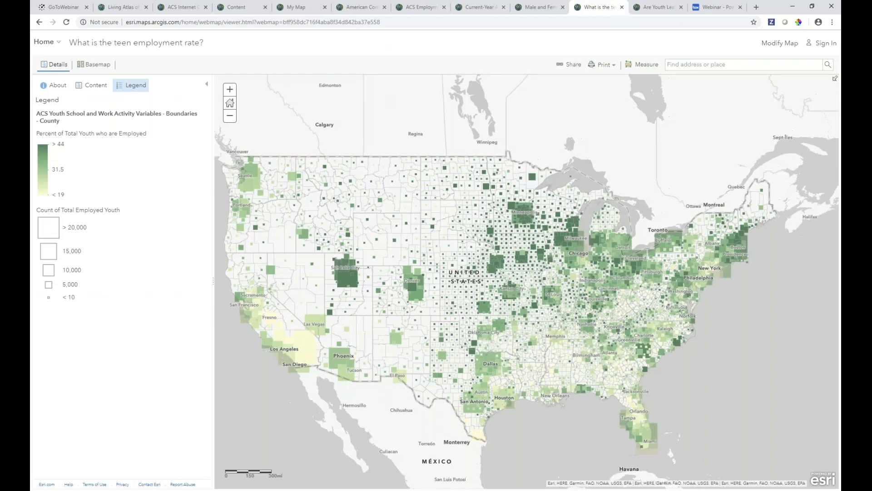
left_click(534, 180)
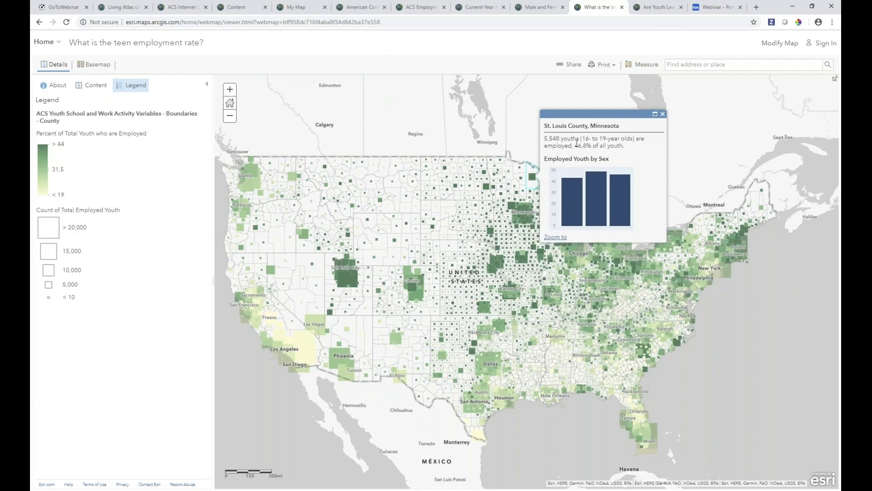
left_click_drag(575, 145, 593, 144)
left_click(593, 143)
mouse_move(626, 187)
left_click(663, 114)
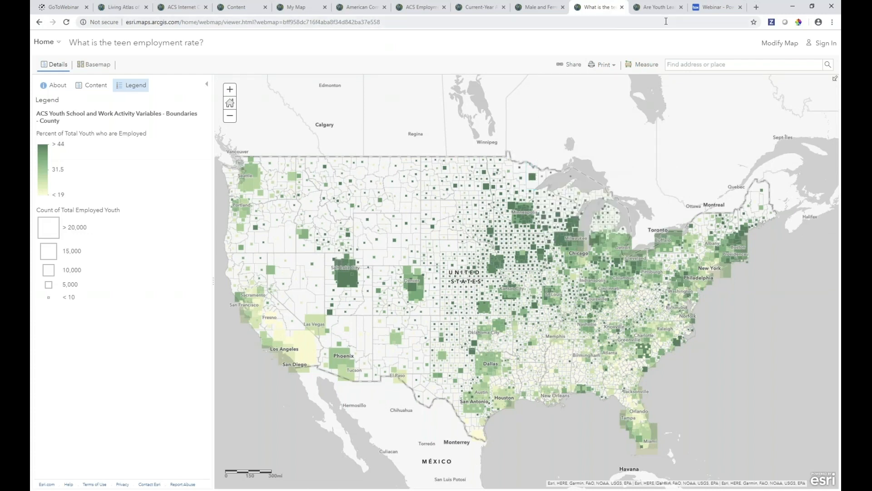
- Show the map "Are Youth Learning, Earning, Both, or Neither?" and minimize the browser window
left_click(656, 6)
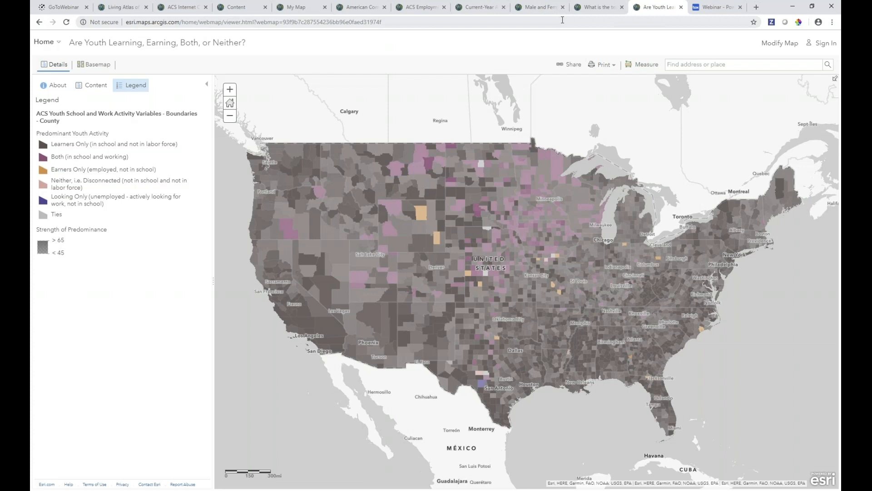
left_click(793, 8)
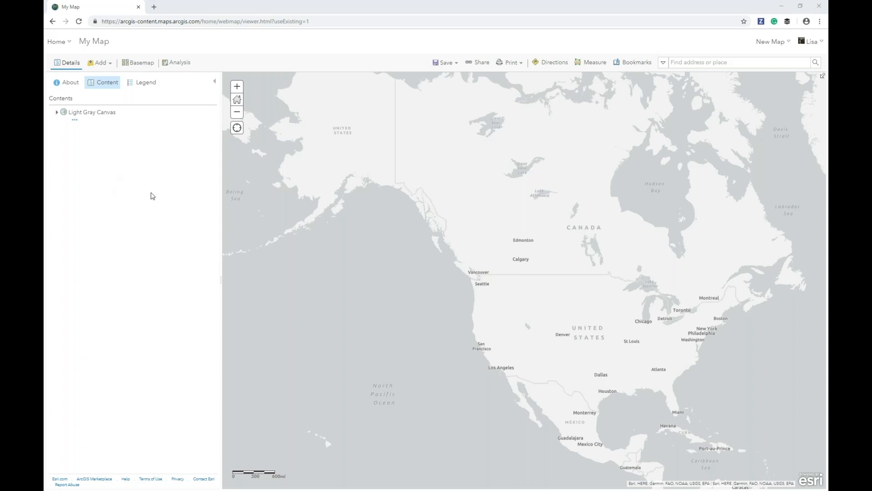
- Search the Living Atlas layers for "current year acs" and view the details of ACS Youth School and Work Activity Variables - Centroids
left_click(109, 66)
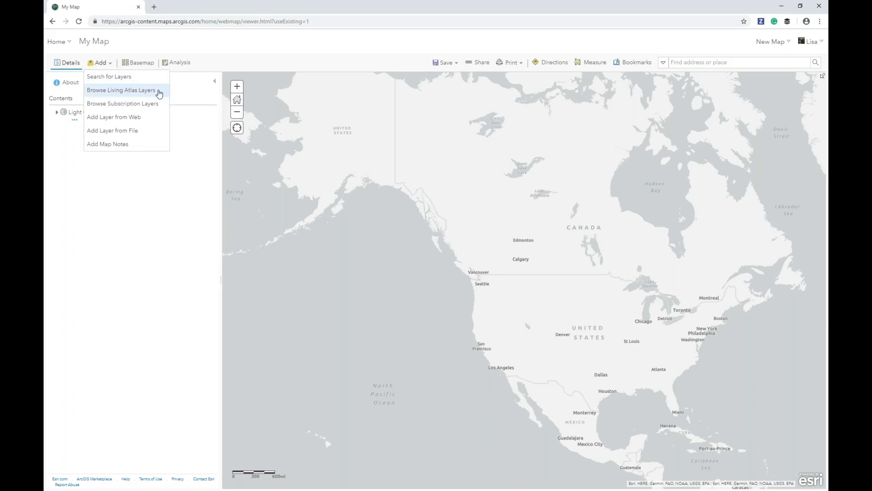
left_click(158, 93)
type("current year acs")
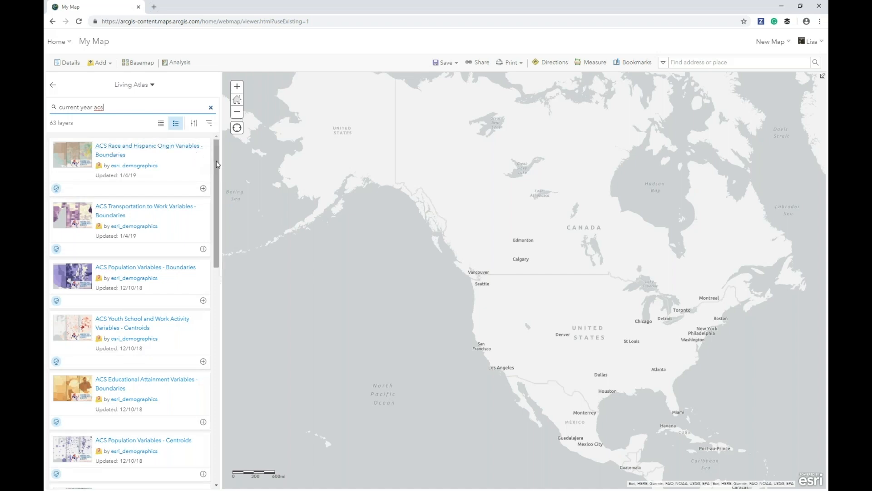
left_click_drag(217, 159, 215, 177)
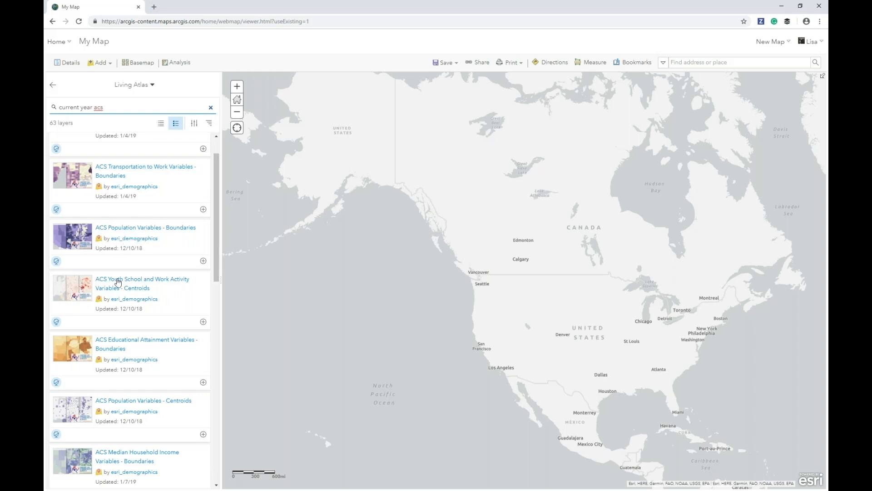
left_click(178, 284)
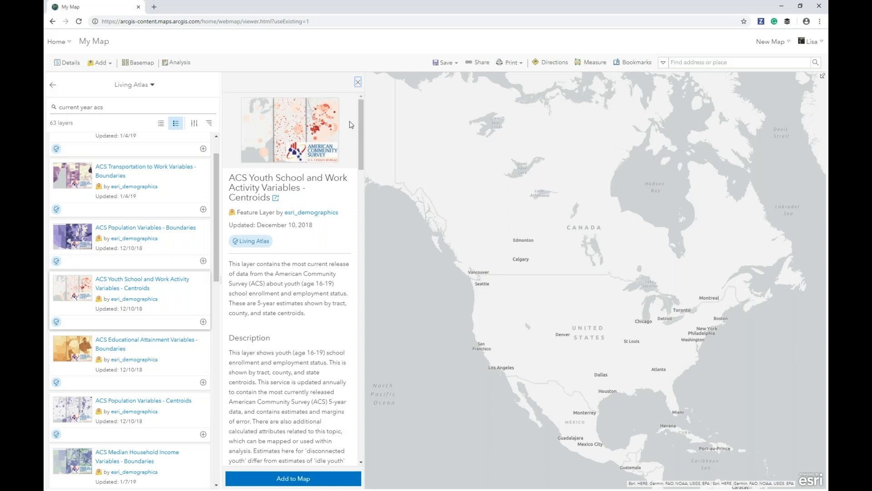
left_click(358, 84)
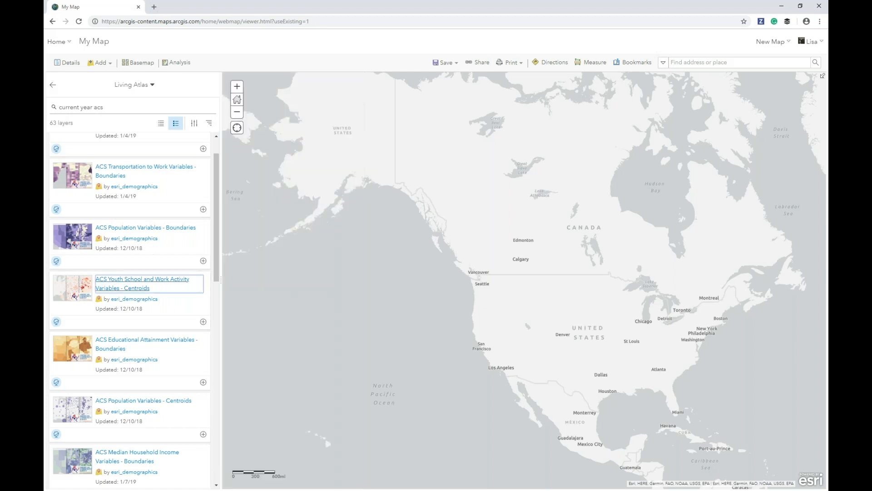
- Filter the Living Atlas results by the People category, previewing Income and Education before choosing the Population subcategory
left_click(196, 125)
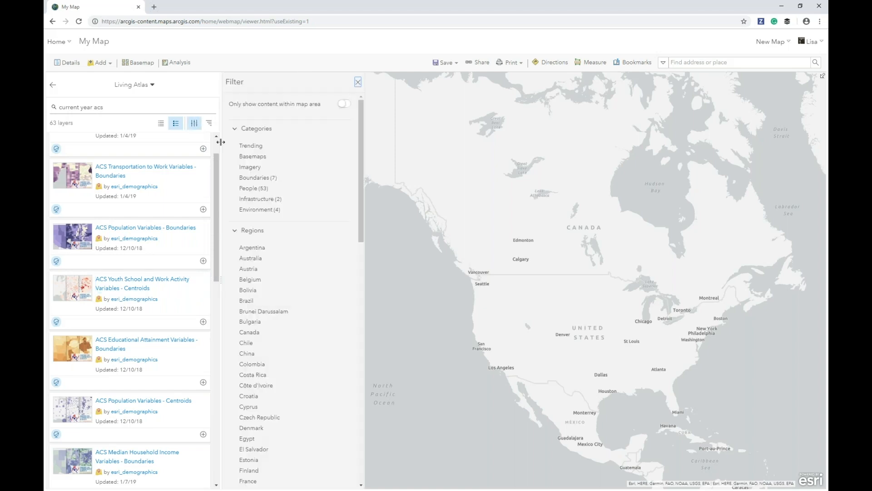
left_click(258, 189)
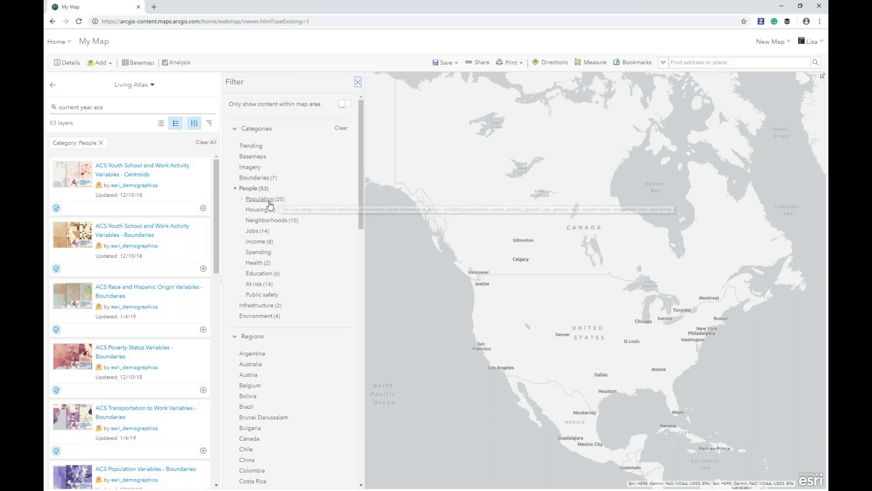
left_click(264, 242)
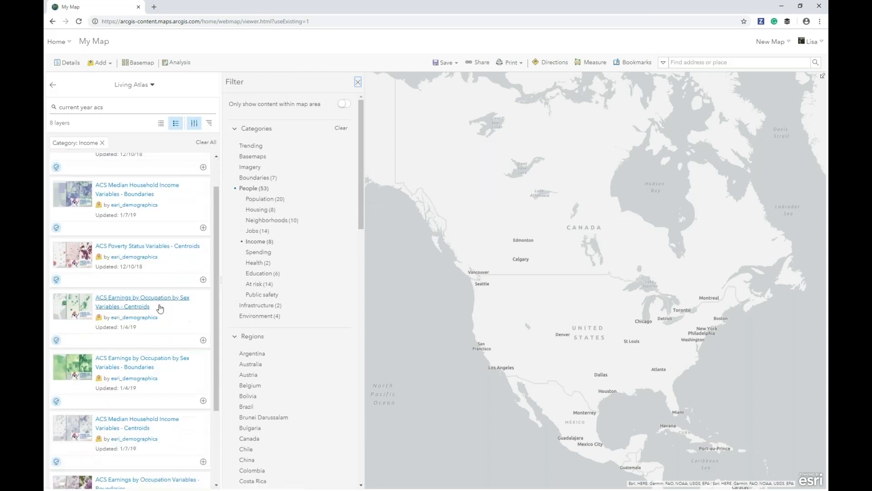
left_click(261, 274)
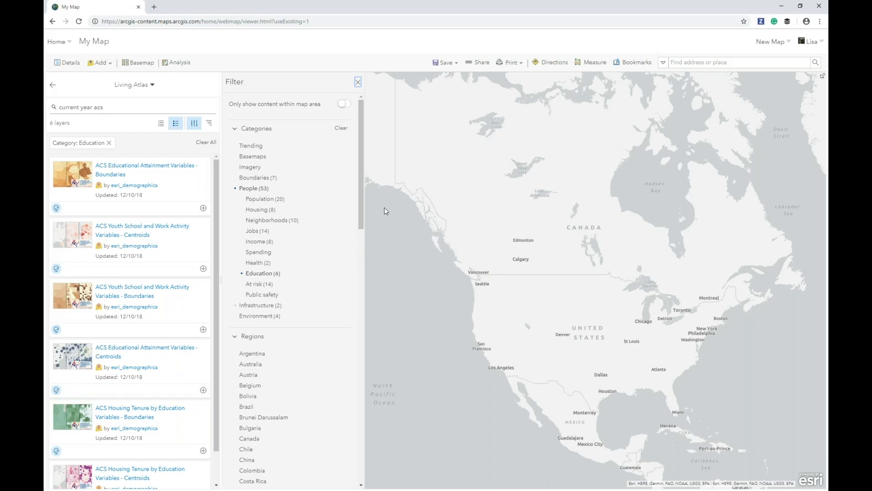
mouse_move(264, 200)
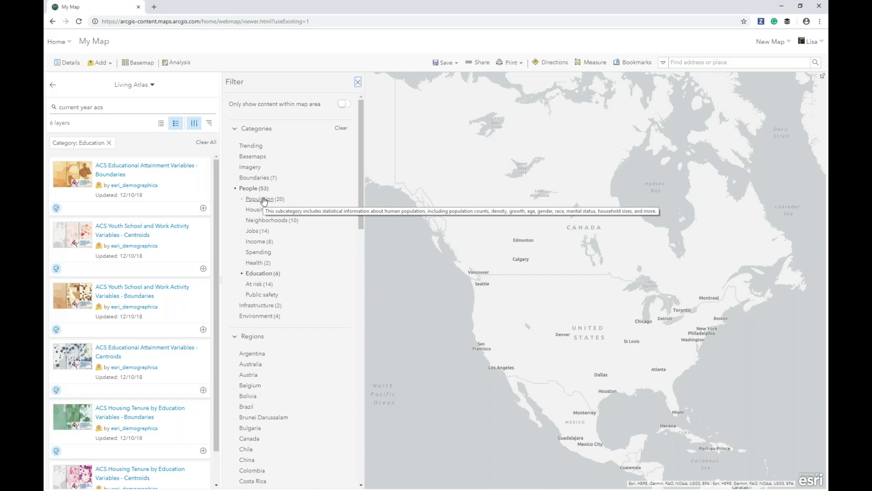
left_click(264, 200)
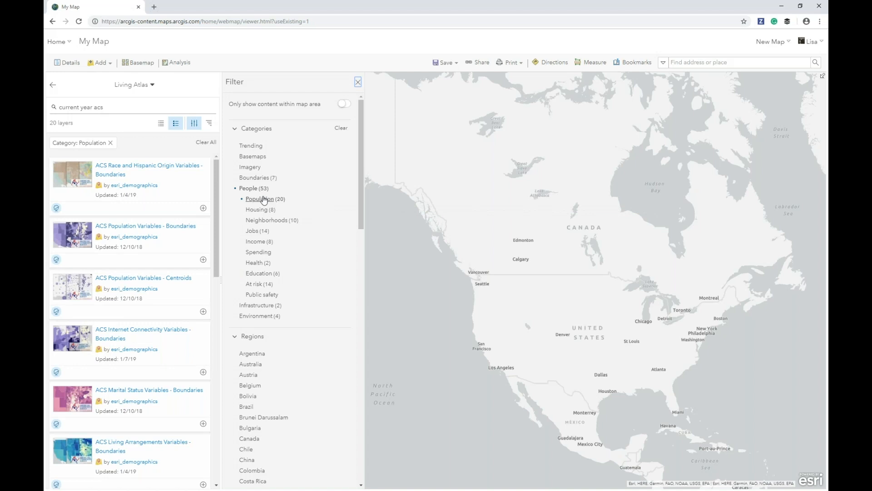
- Review the ACS Population Variables - Boundaries description, highlight its current vintage, and add the layer to the map
left_click(145, 226)
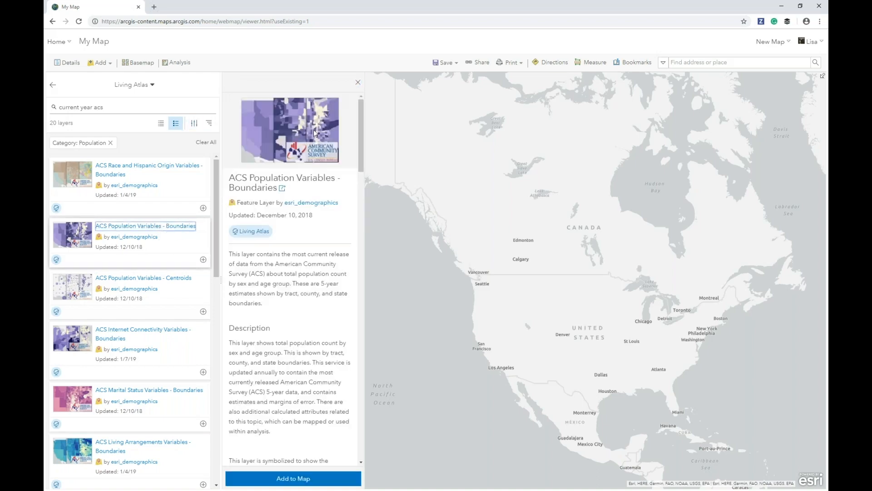
left_click_drag(361, 123, 359, 190)
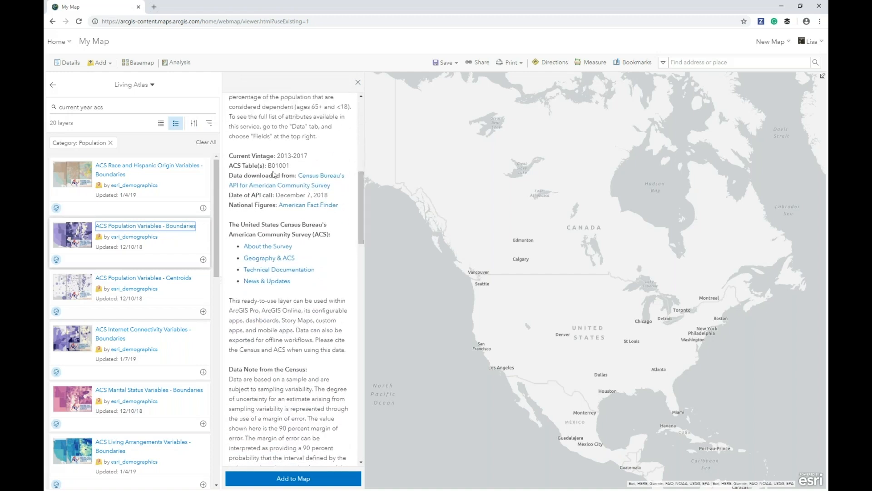
left_click_drag(268, 163, 308, 155)
left_click(320, 157)
left_click(297, 478)
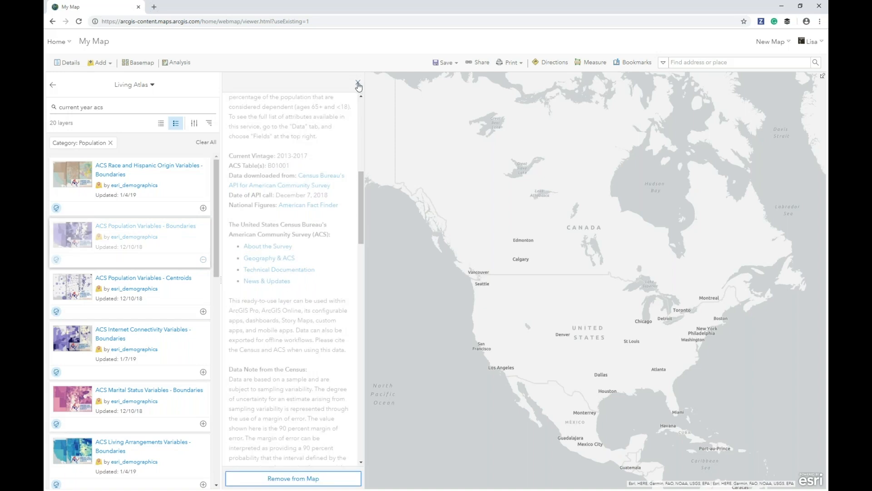
left_click(52, 84)
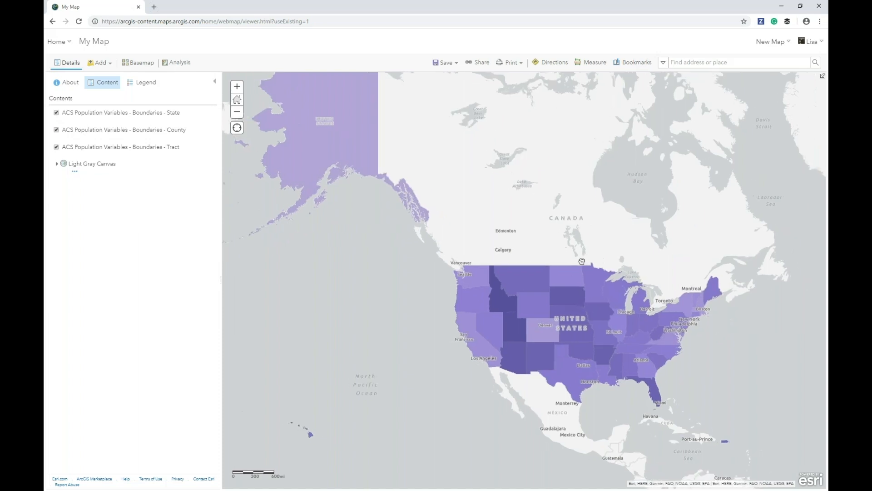
mouse_move(168, 116)
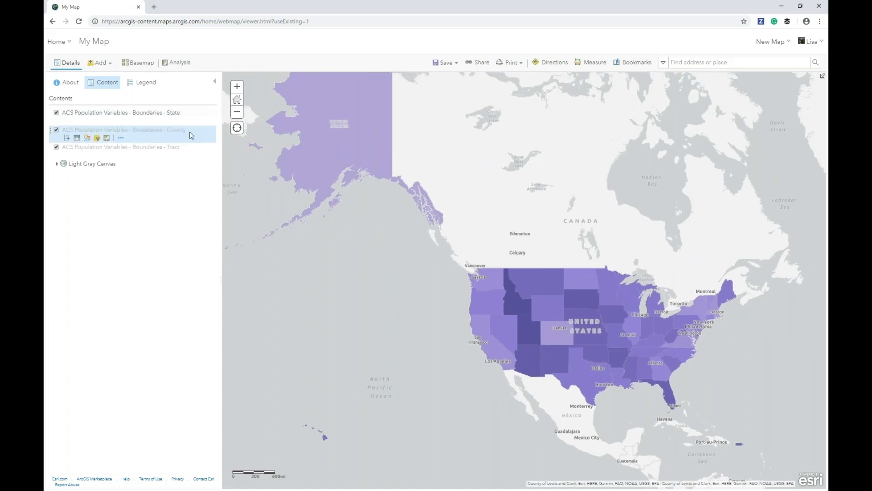
mouse_move(194, 151)
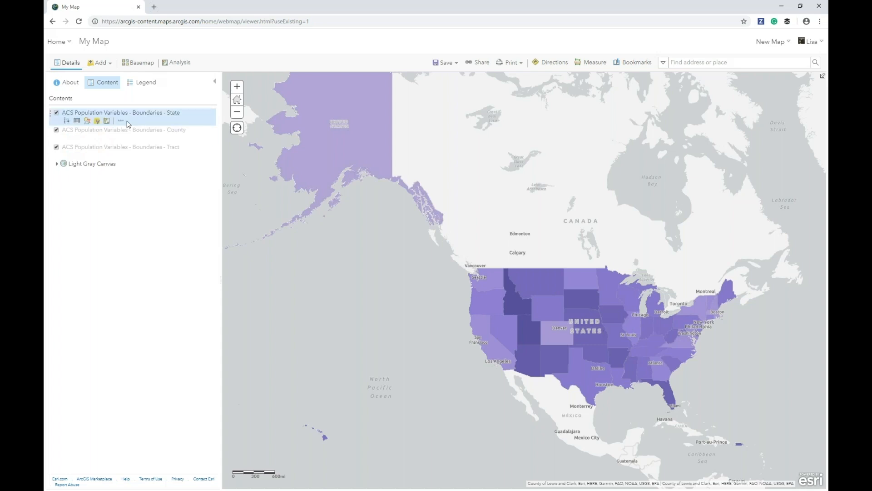
- Check the visibility range set for the ACS Population Variables - Boundaries - State layer
left_click(121, 120)
left_click(154, 147)
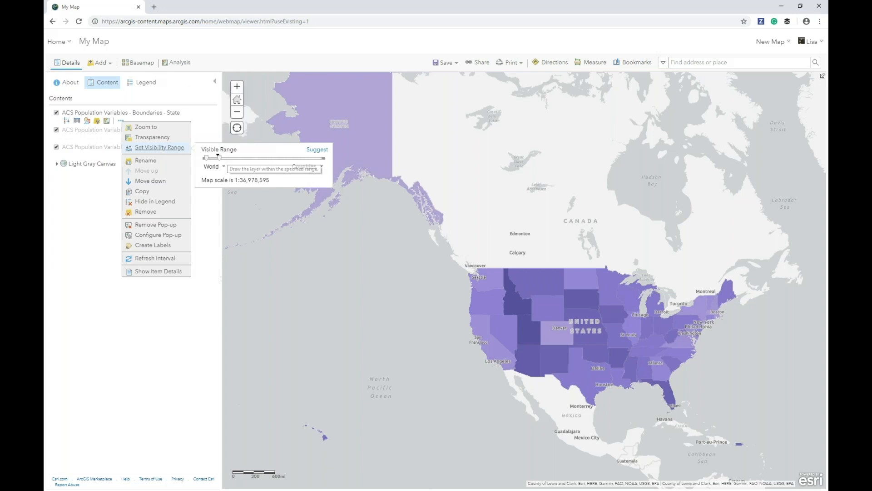
left_click(66, 231)
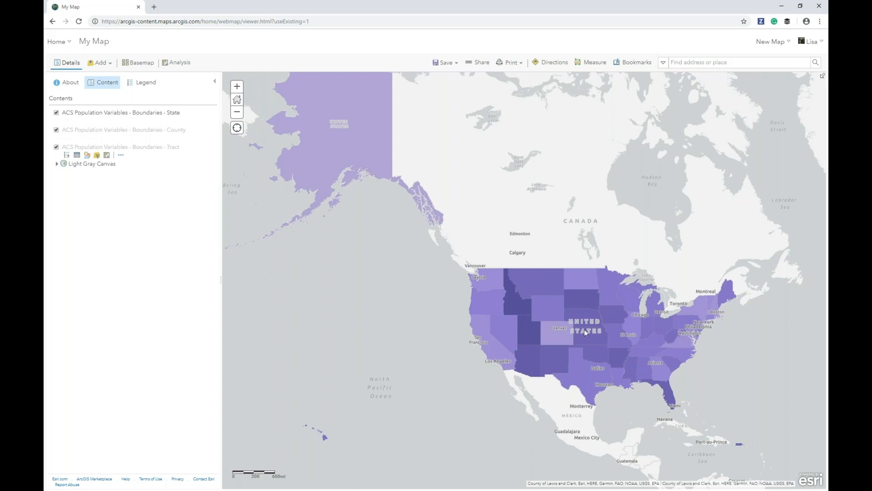
- Bring the county-level boundaries of the United States into view and briefly show the County layer's legend
scroll(585, 331, "up", 1)
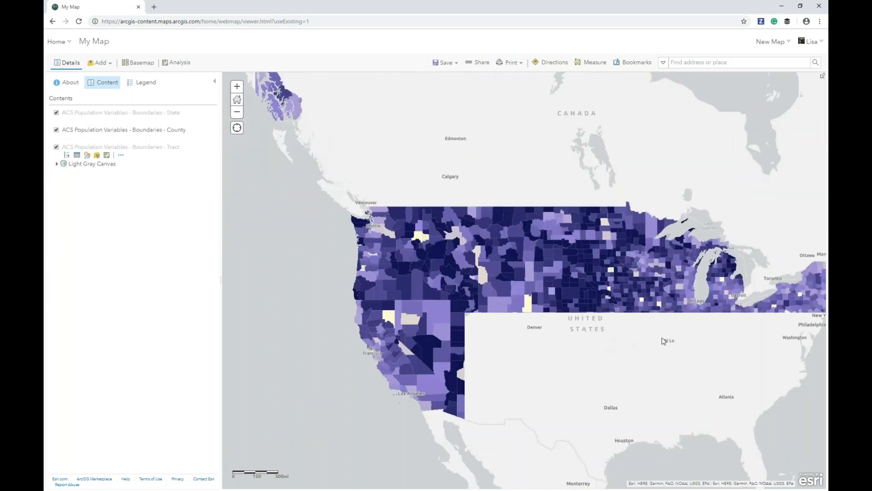
left_click_drag(369, 217, 315, 194)
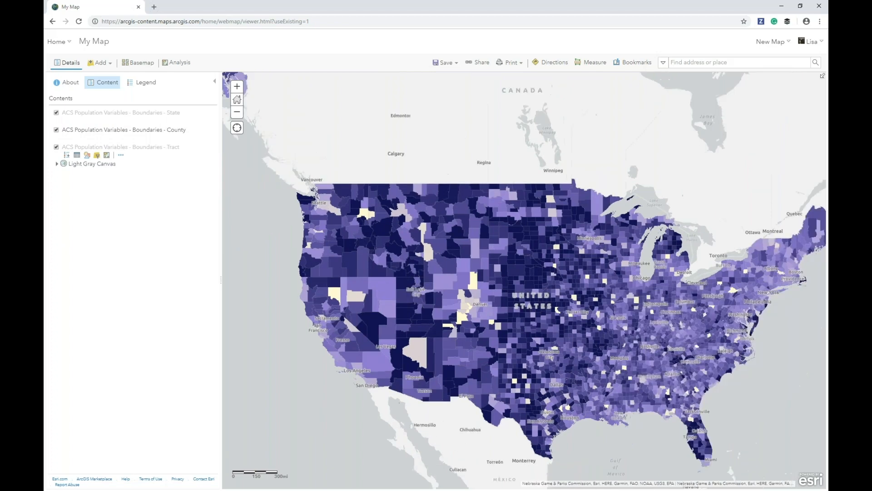
left_click(144, 132)
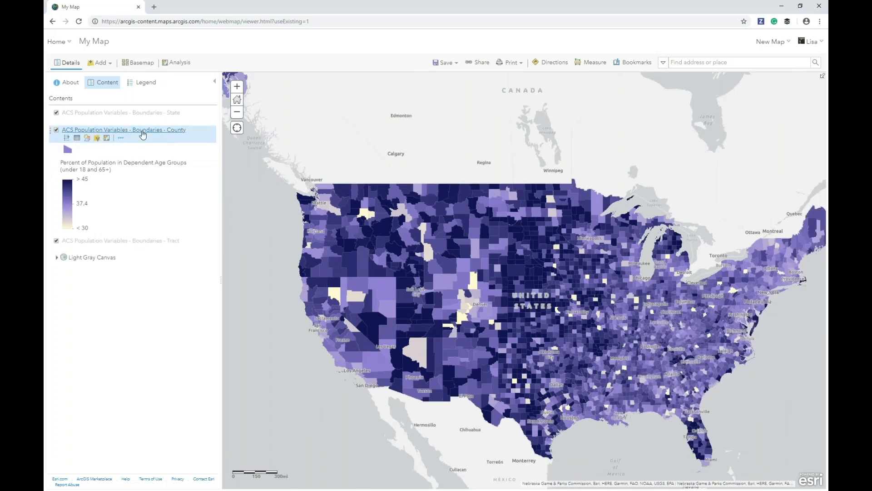
left_click(142, 132)
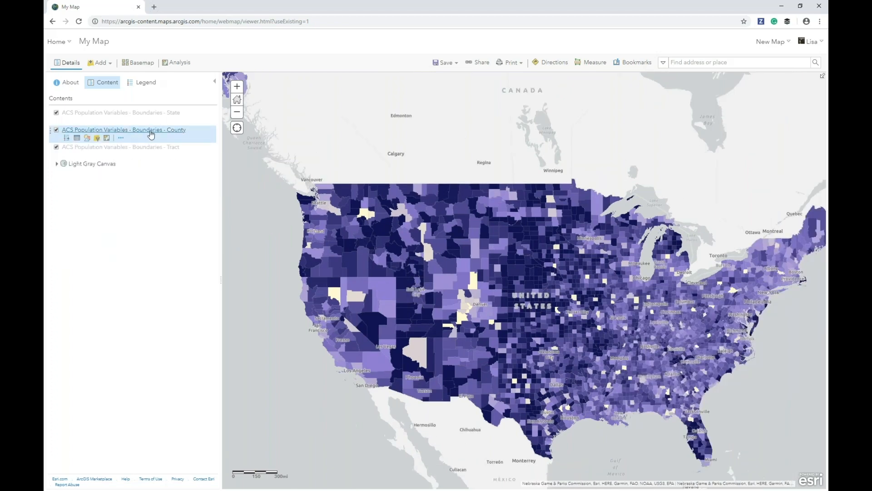
- Read the population pop-up for Holt County, including its male and female counts chart, and close it
left_click(541, 271)
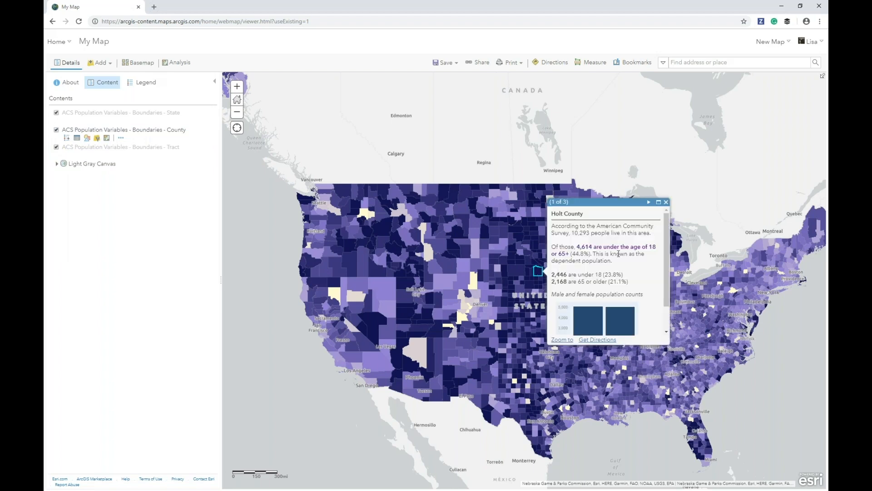
left_click_drag(668, 226, 668, 225)
scroll(668, 226, "down", 2)
scroll(669, 225, "up", 2)
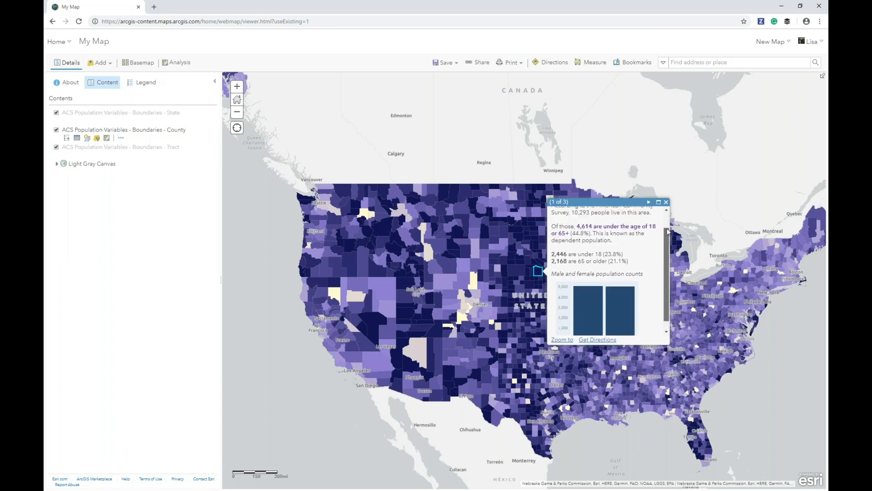
left_click(666, 201)
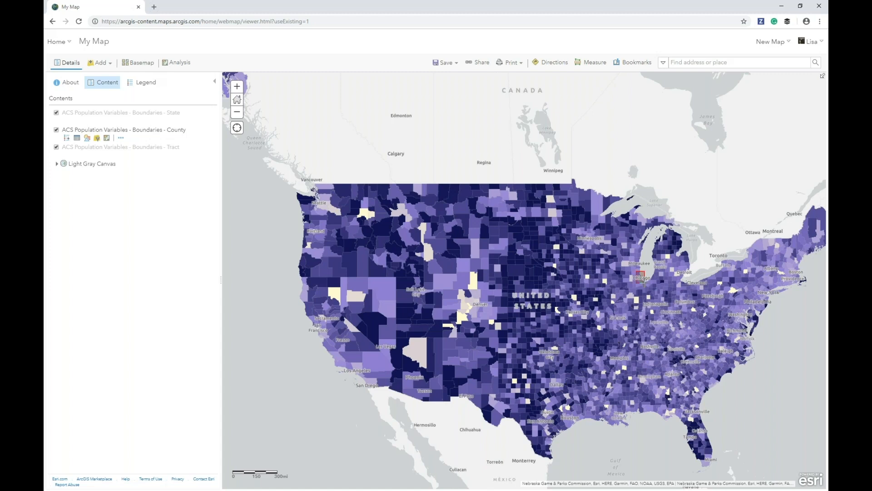
- Remove the State and County layers from the map, keeping only the Tract layer over the Chicago area
scroll(645, 283, "up", 5)
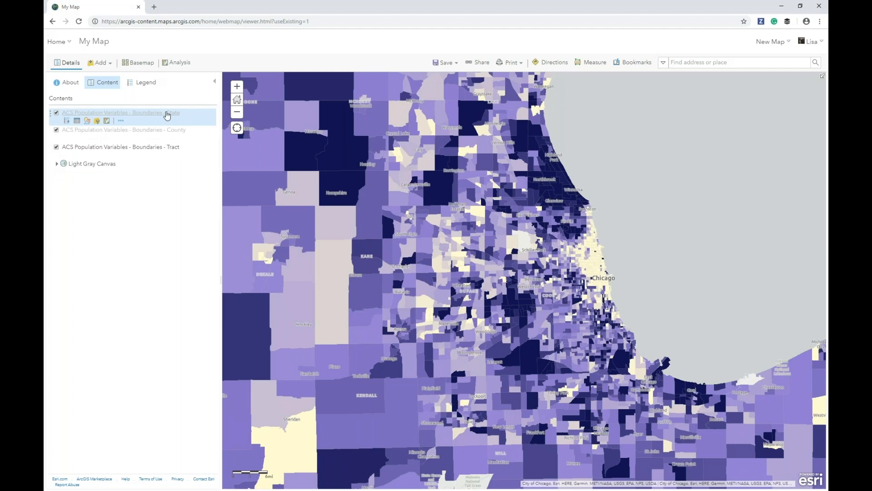
left_click(121, 120)
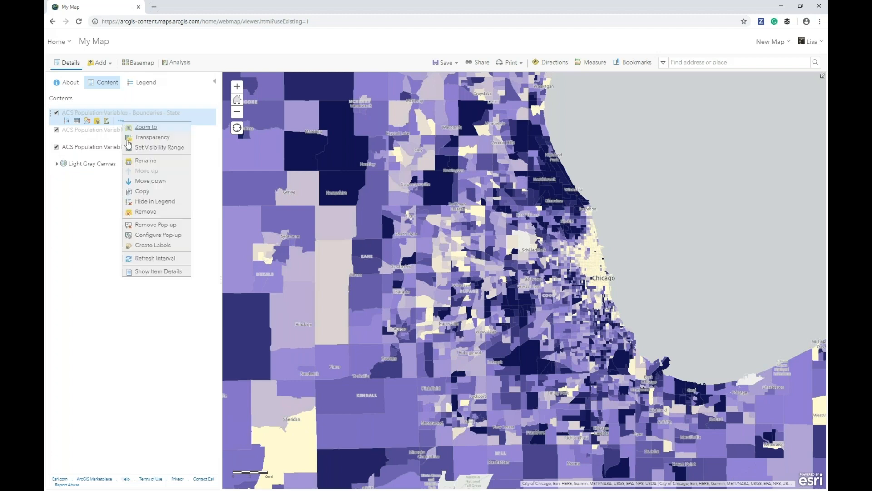
left_click(146, 213)
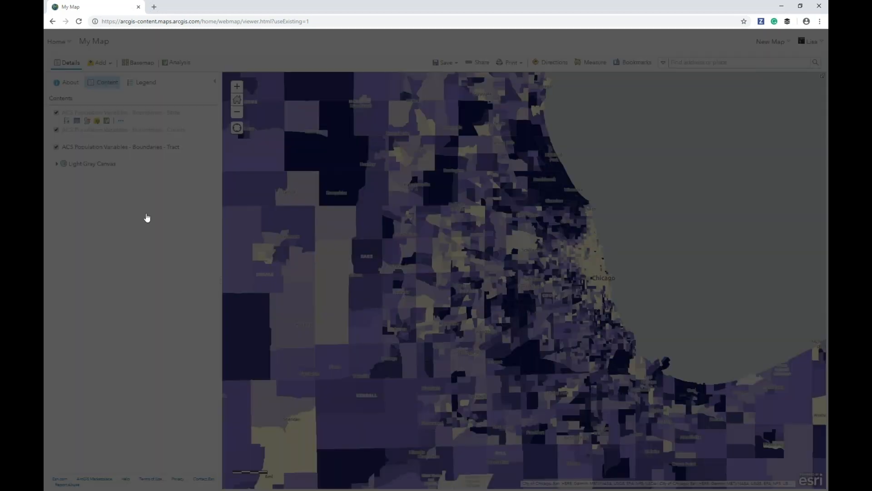
left_click(432, 294)
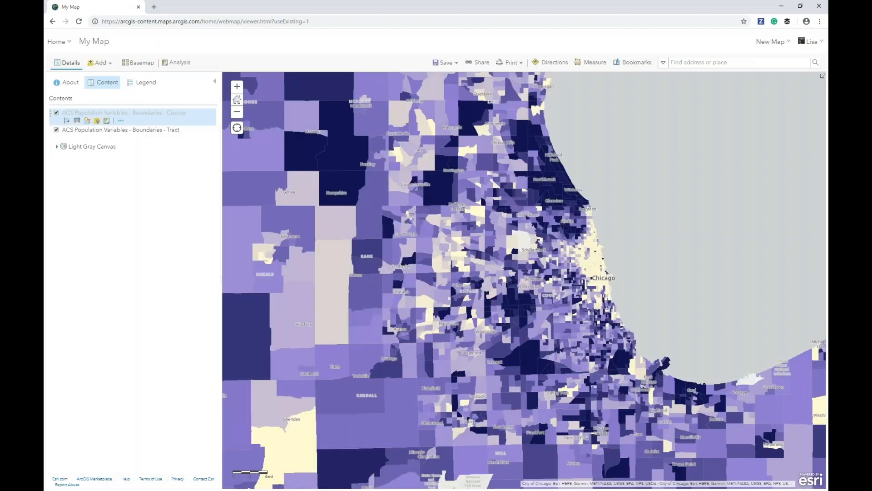
left_click(121, 121)
left_click(147, 212)
left_click(413, 286)
mouse_move(141, 118)
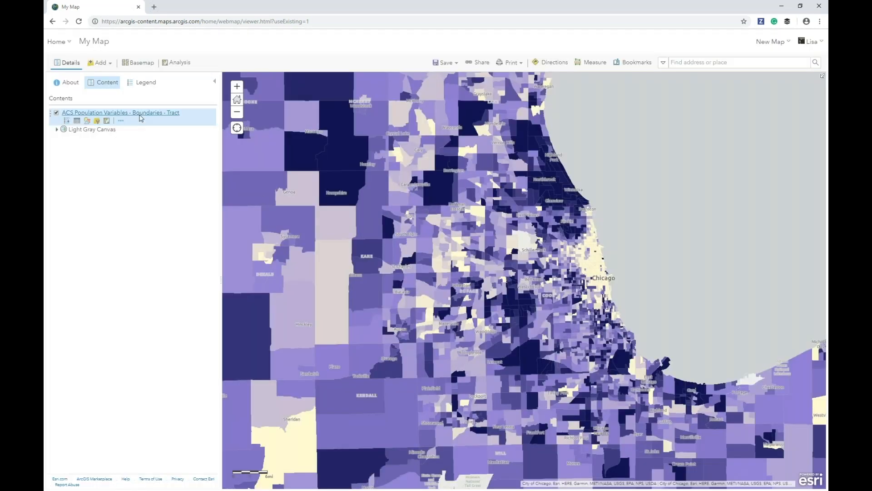
- Open a filter for the Tract layer and base its expression on unique values of the State field
left_click(97, 121)
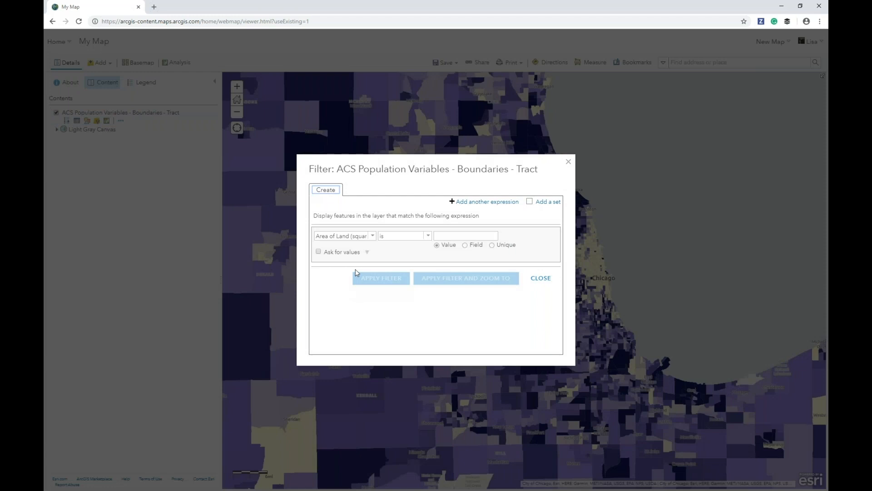
left_click(368, 237)
scroll(387, 261, "down", 1)
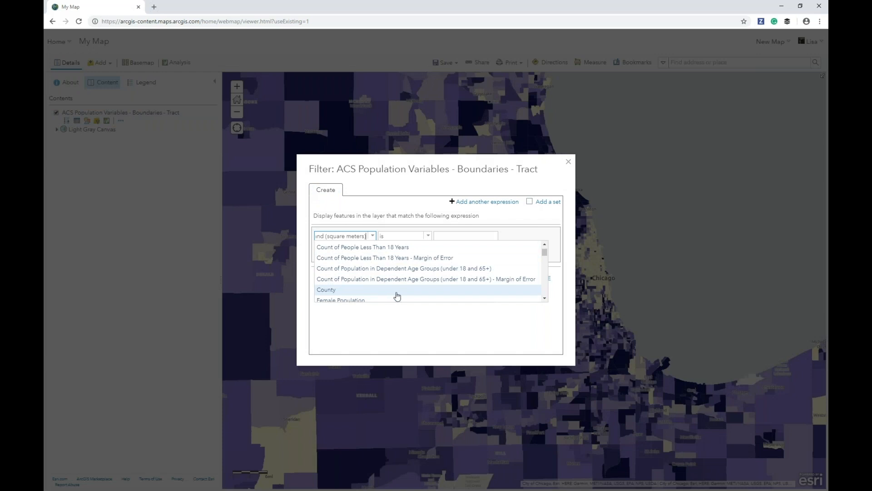
left_click_drag(544, 252, 545, 288)
scroll(429, 288, "down", 2)
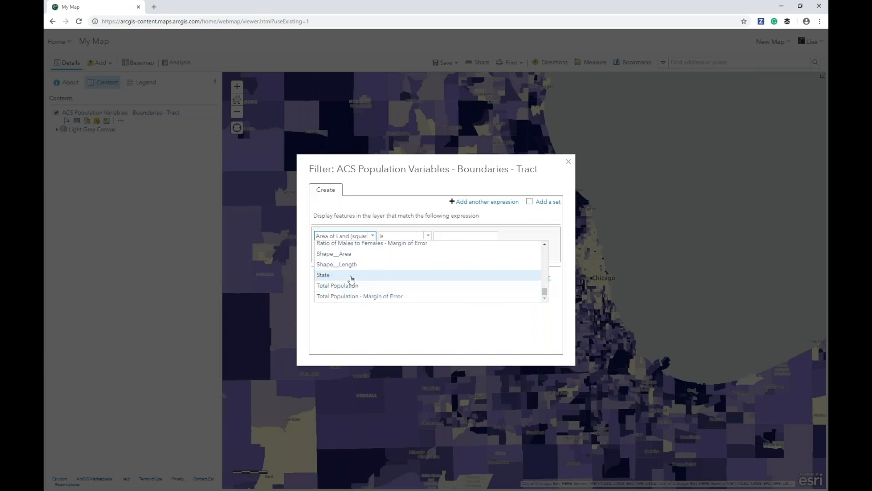
left_click(351, 274)
left_click(492, 245)
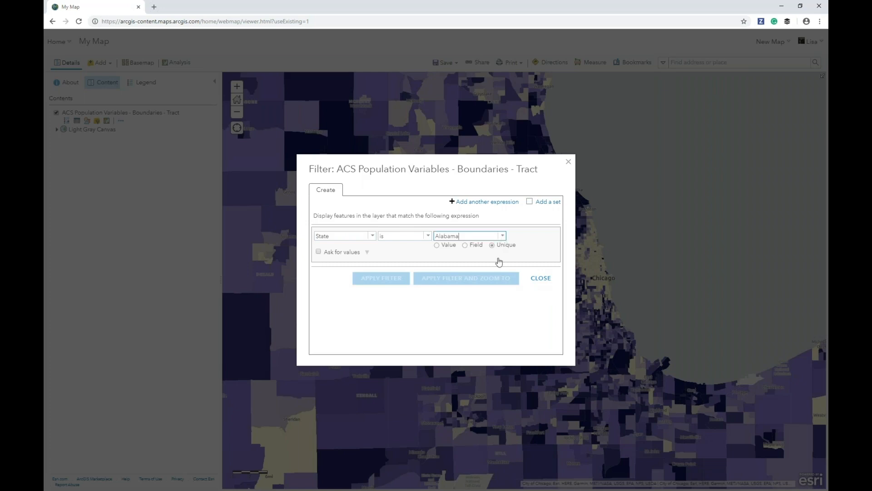
left_click(371, 238)
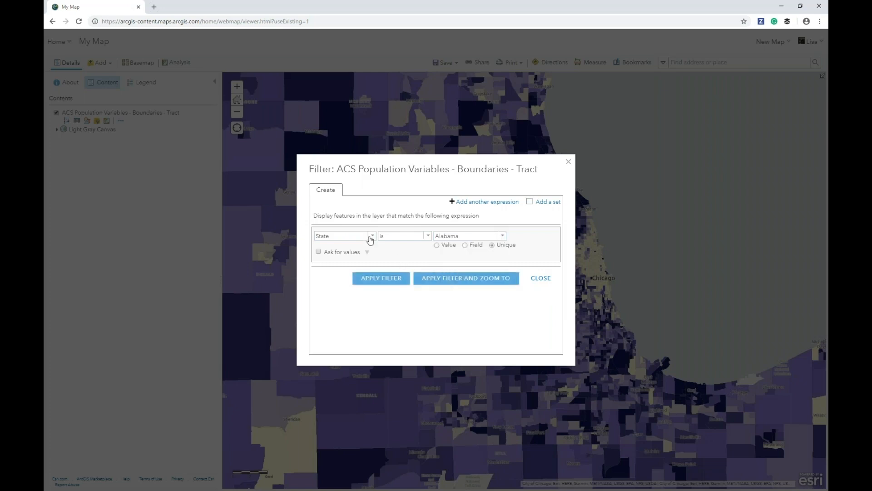
- Filter the Tract layer to features whose County is Cook County, chosen from the unique values
left_click(371, 240)
left_click_drag(546, 293, 549, 256)
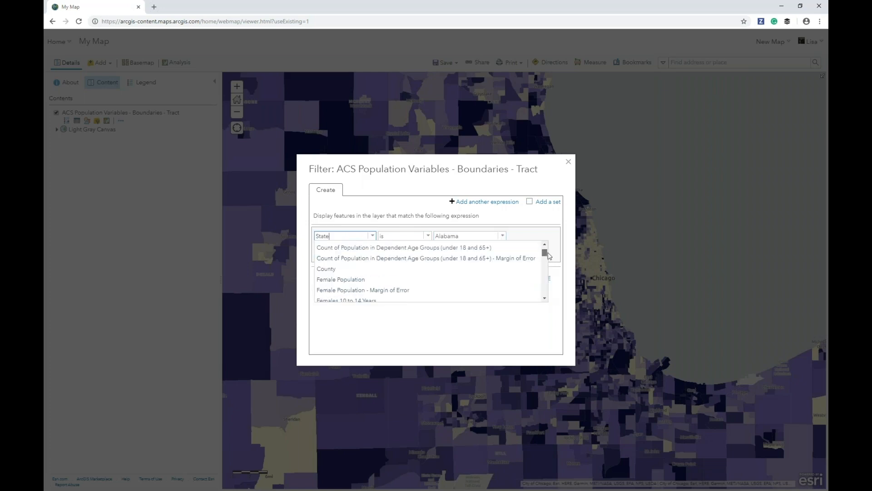
left_click(410, 274)
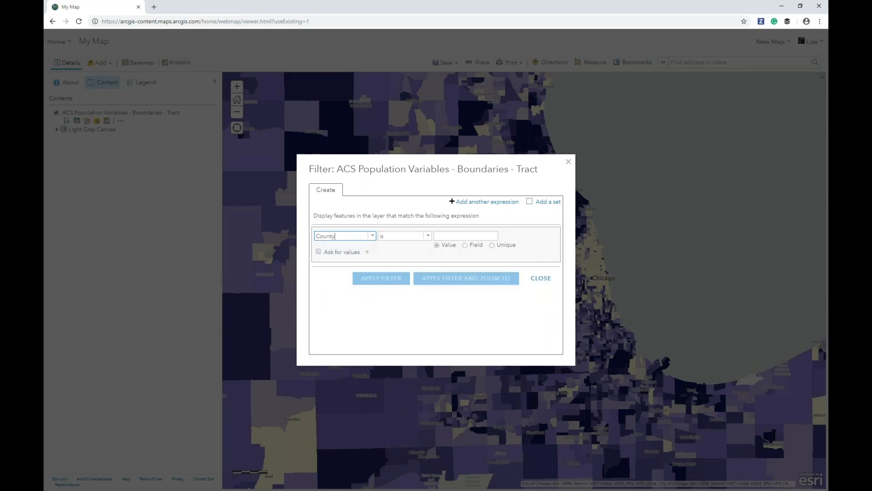
left_click(491, 246)
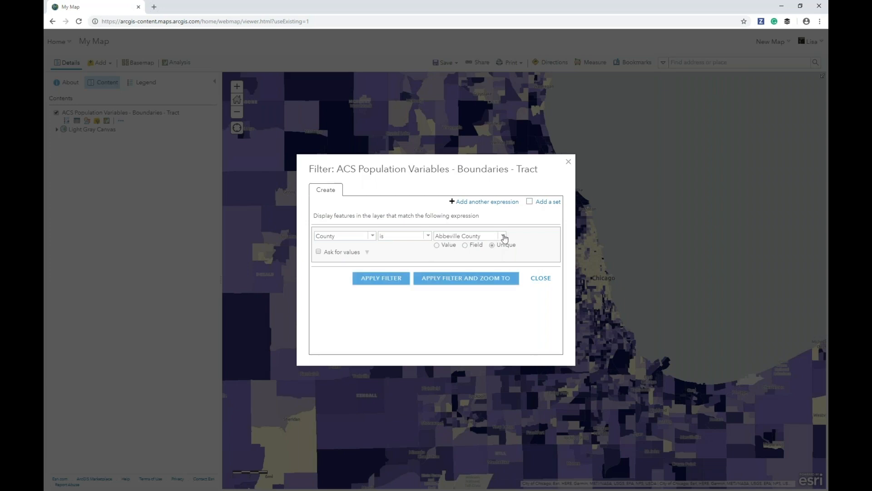
left_click(503, 236)
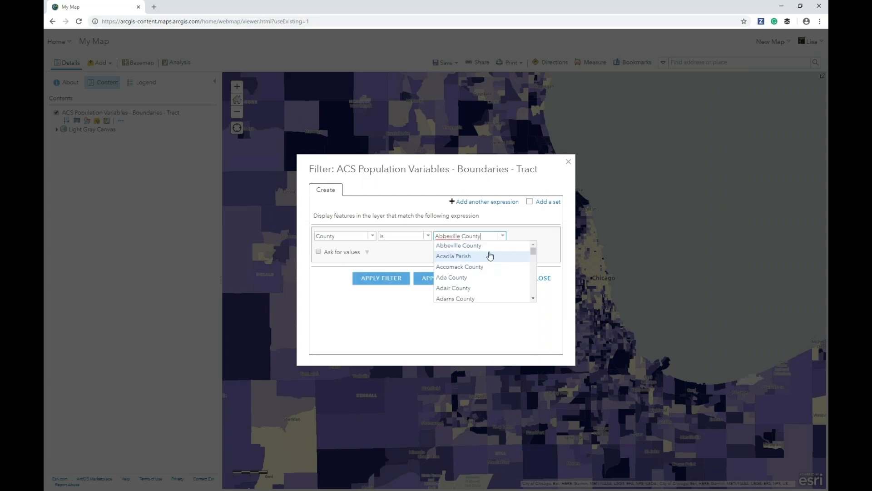
left_click_drag(488, 235, 391, 235)
type("Cook")
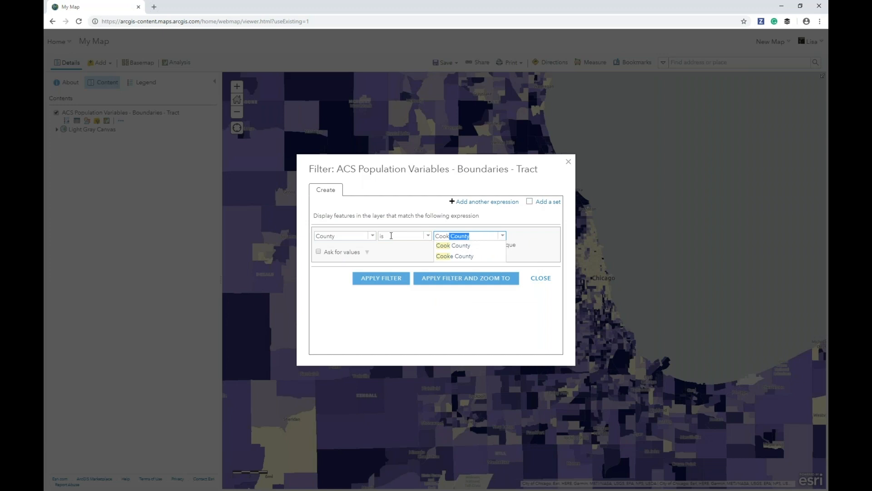
left_click(482, 248)
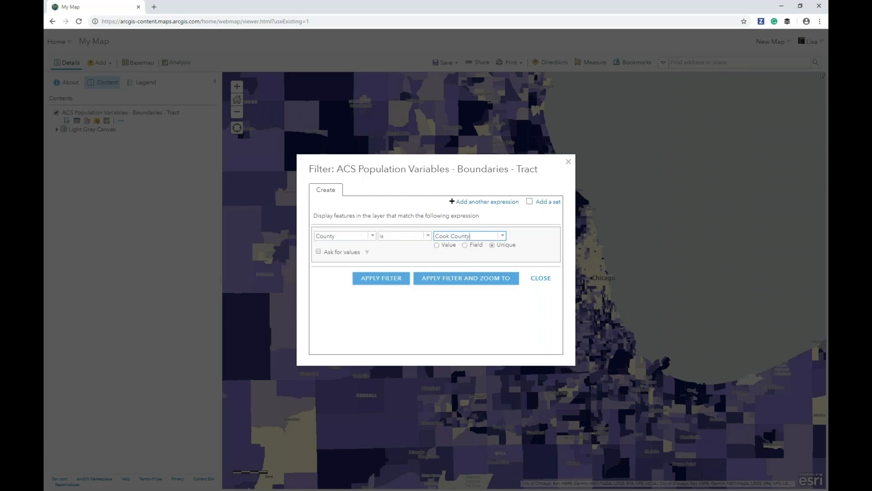
left_click(387, 286)
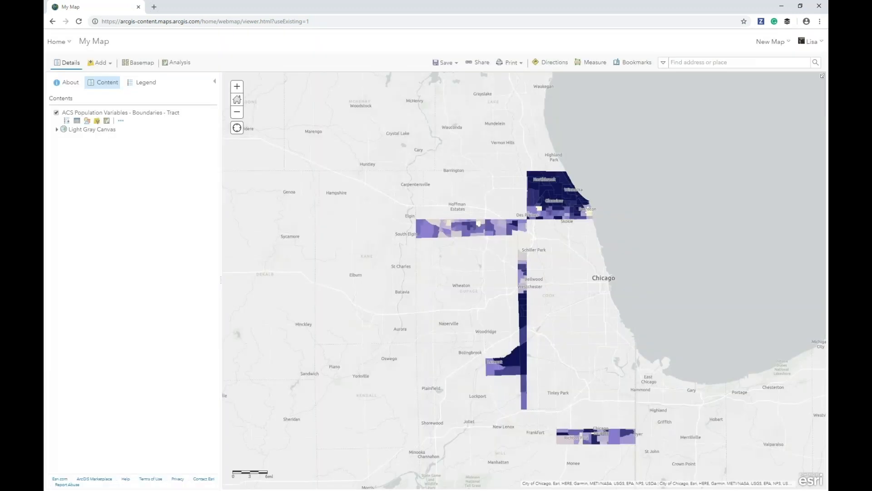
left_click_drag(408, 283, 323, 255)
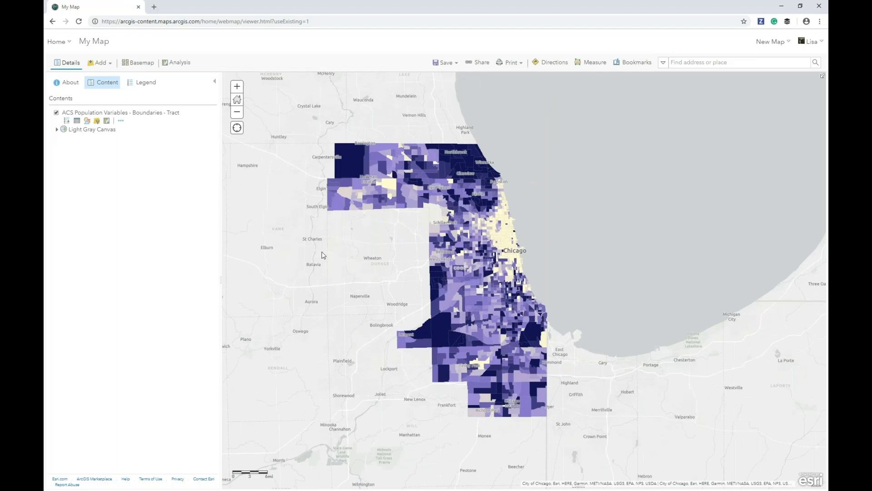
- Show the Tract layer's legend and restyle the layer by Percent of Population that is 65 Years and Over
left_click(144, 114)
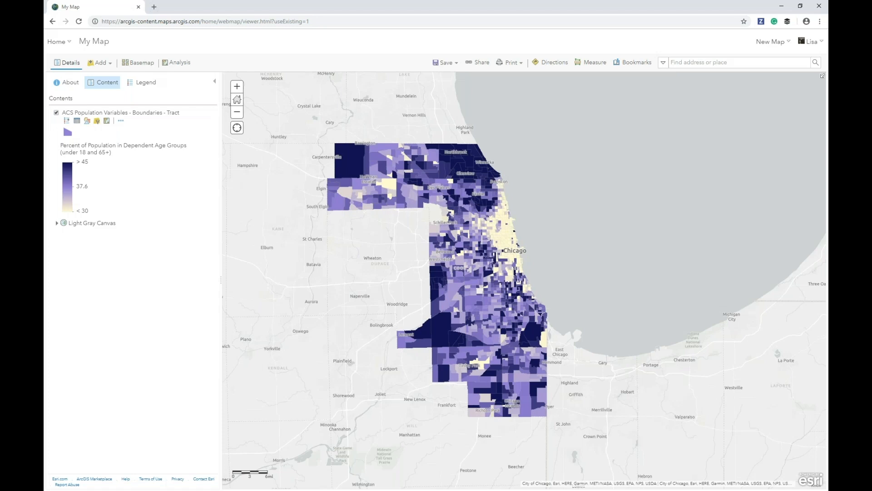
left_click(87, 122)
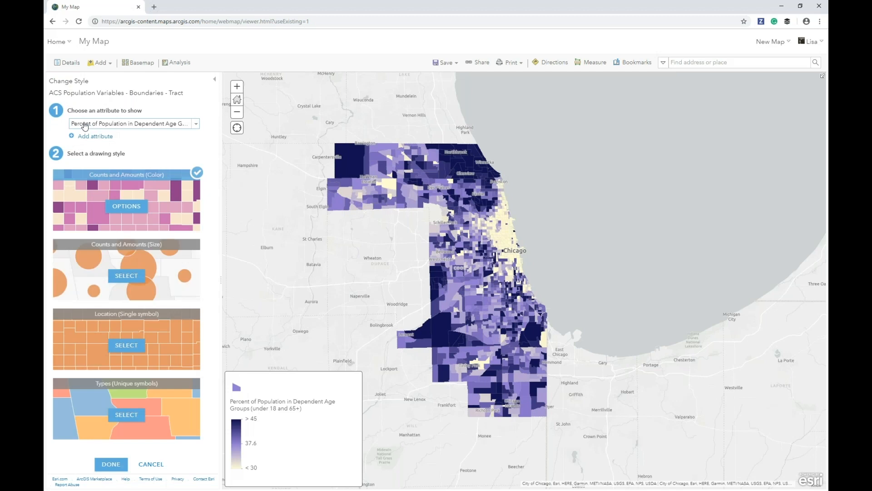
left_click(196, 124)
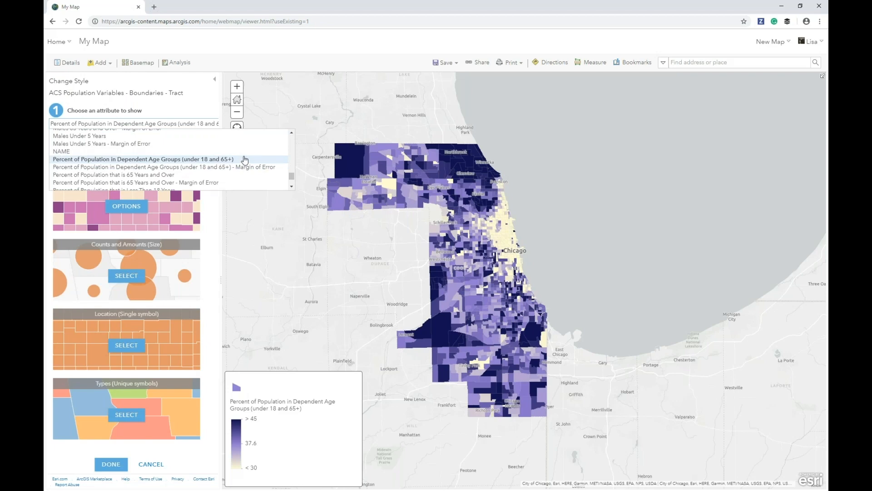
mouse_move(292, 177)
left_mouse_down()
mouse_move(295, 143)
mouse_move(295, 178)
left_mouse_up()
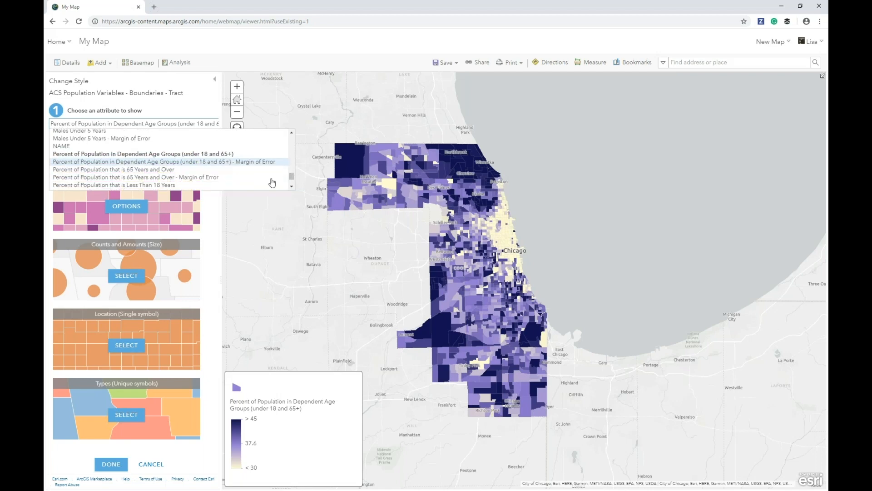
left_click(133, 171)
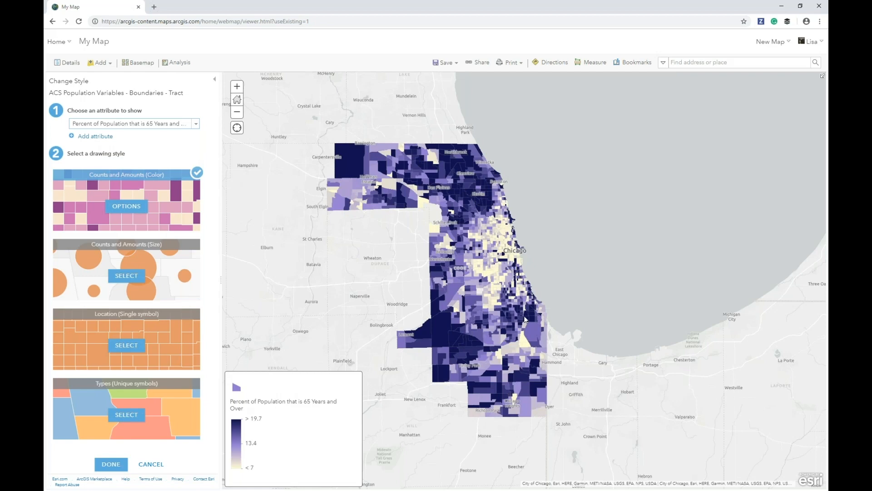
- Change the Tract layer's displayed attribute to Percent of Population that is Less Than 18 Years
left_click(192, 124)
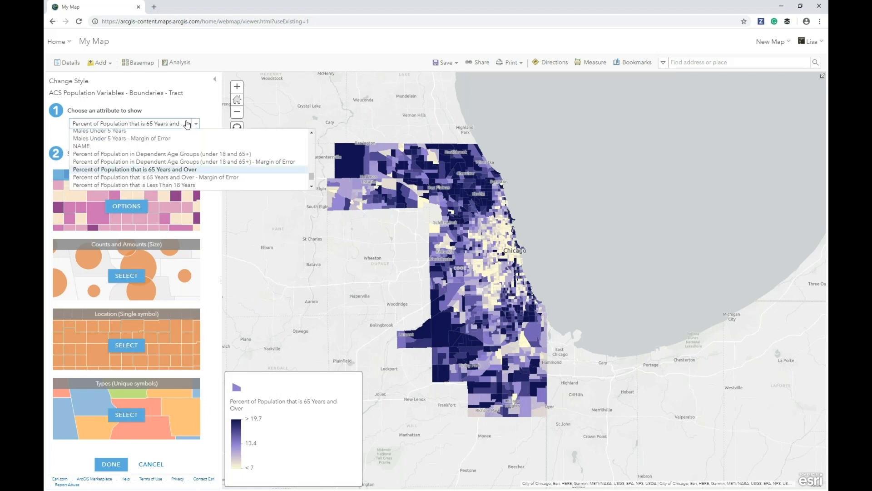
left_click(199, 186)
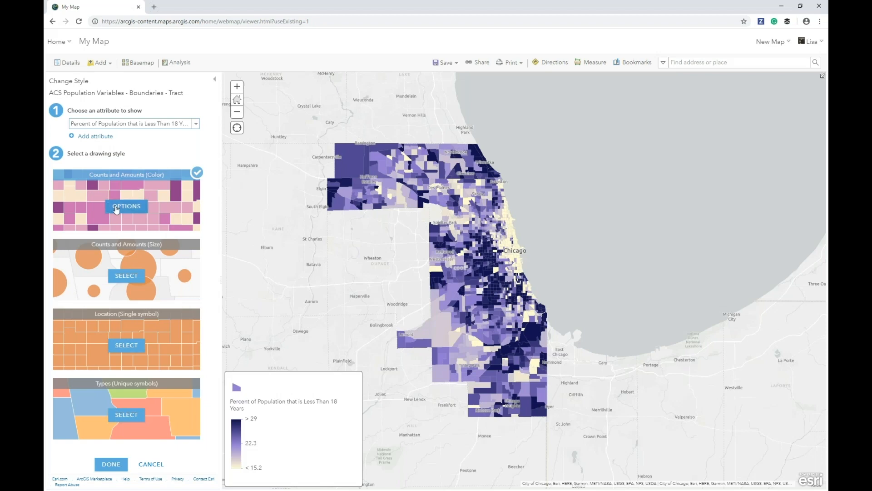
mouse_move(116, 209)
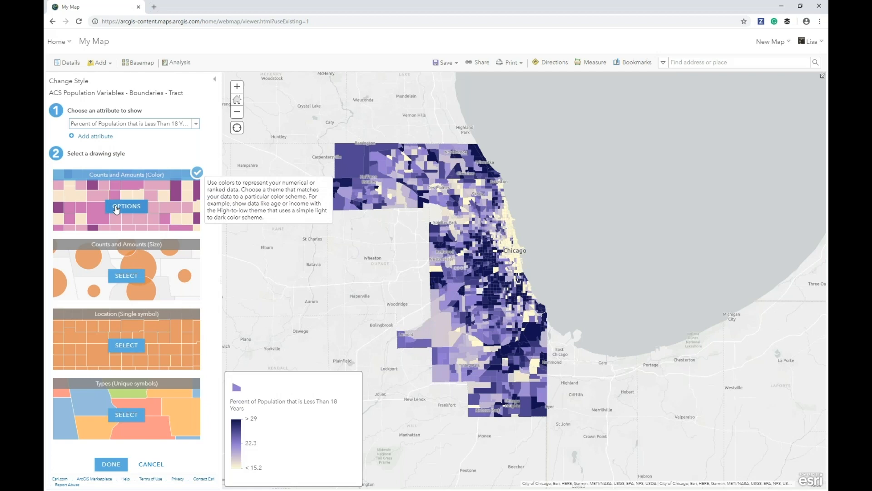
- Change the Tract layer's fill to the color ramp running from dark purple through red to cream and apply the style
left_click(116, 207)
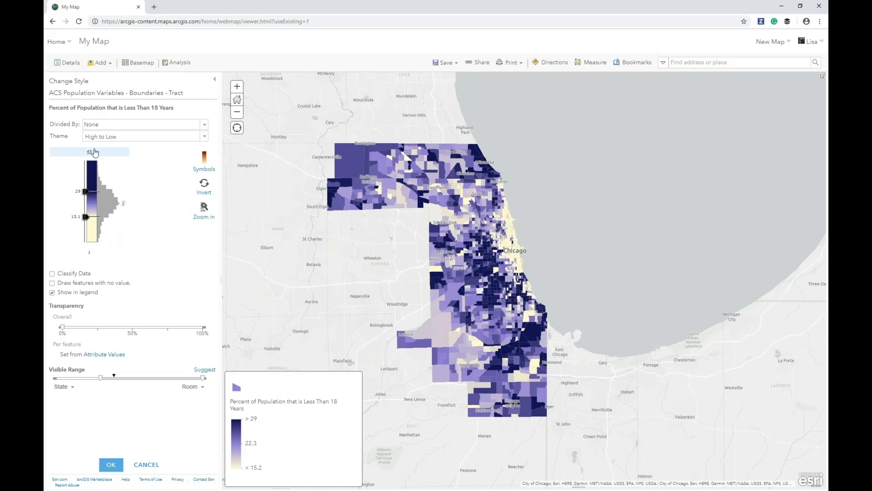
mouse_move(125, 207)
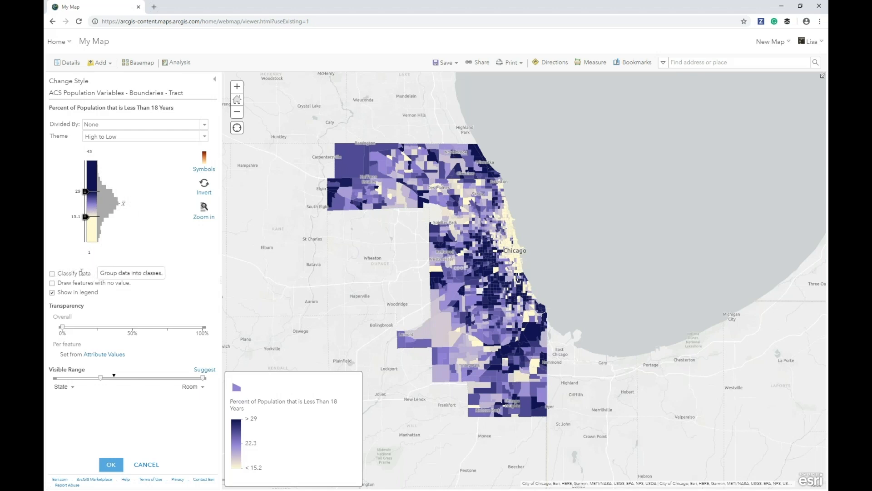
left_click(205, 163)
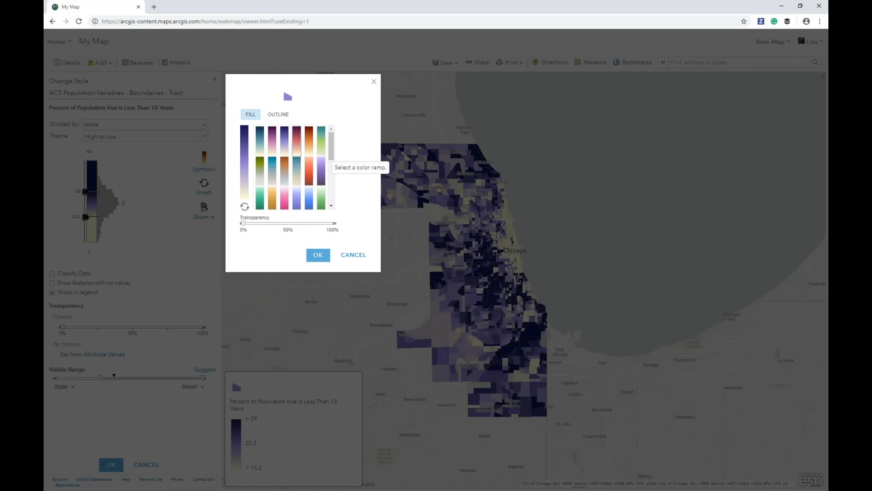
left_click(319, 255)
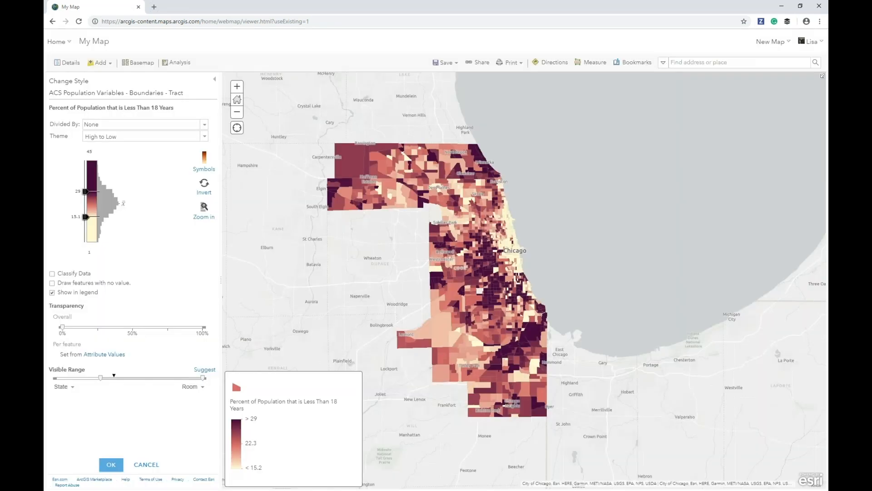
left_click(111, 464)
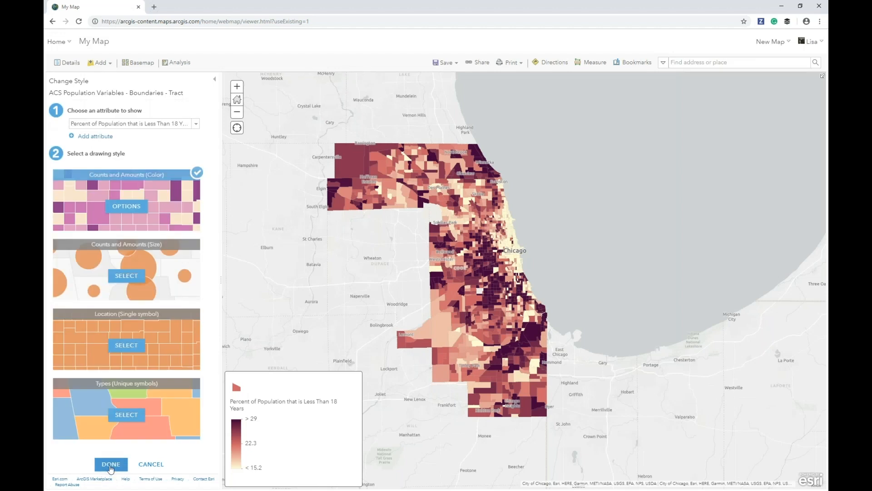
left_click(113, 462)
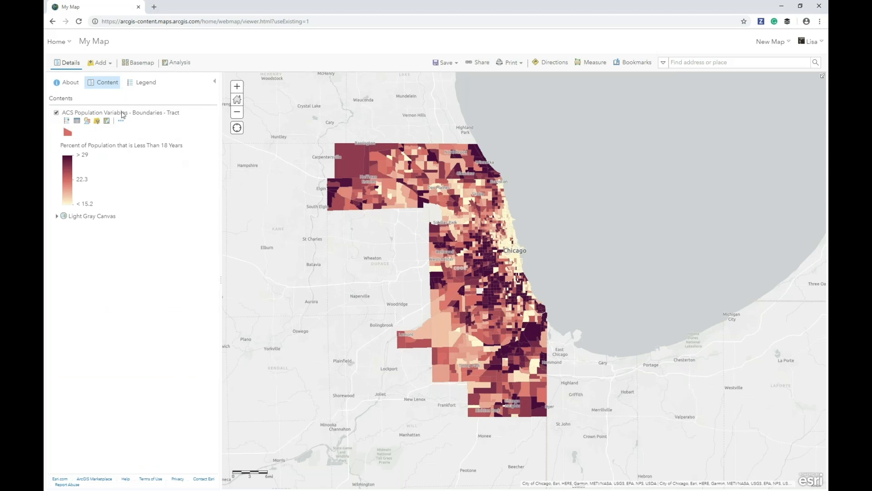
- Check a census tract's pop-up near Chicago and open the custom attribute display in the Tract layer's pop-up configuration
left_click(509, 280)
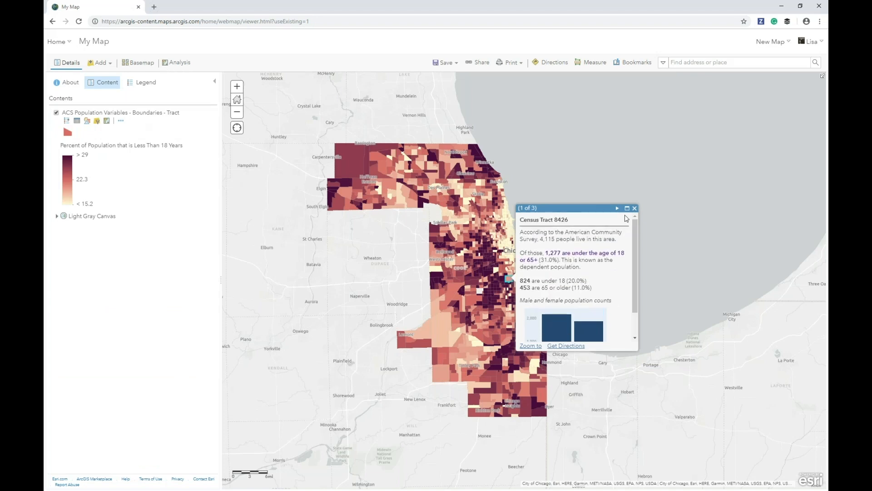
left_click(635, 208)
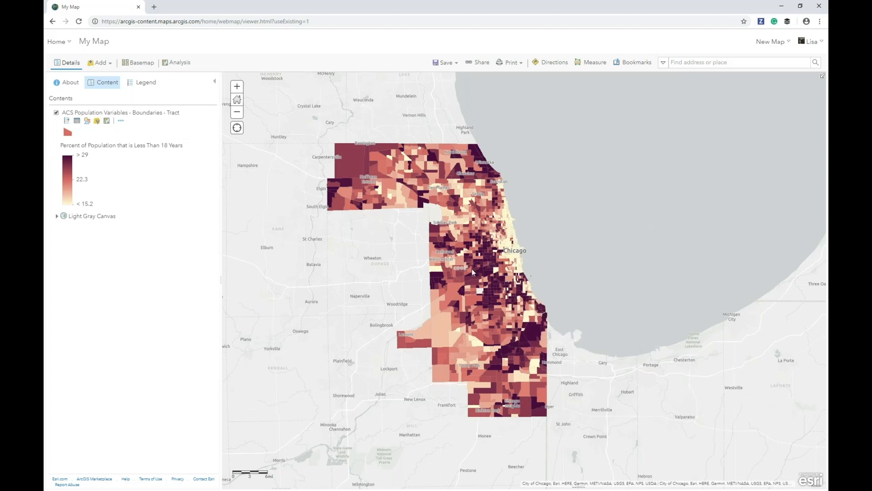
left_click(121, 120)
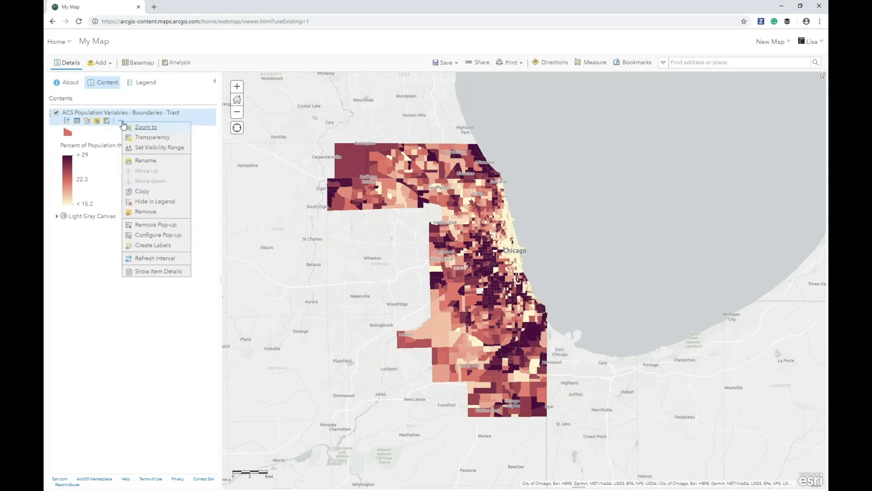
left_click(184, 236)
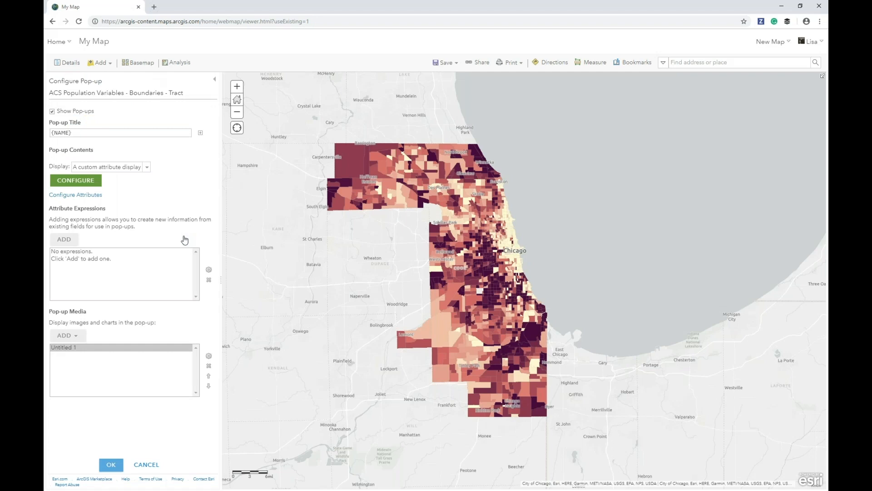
left_click(94, 184)
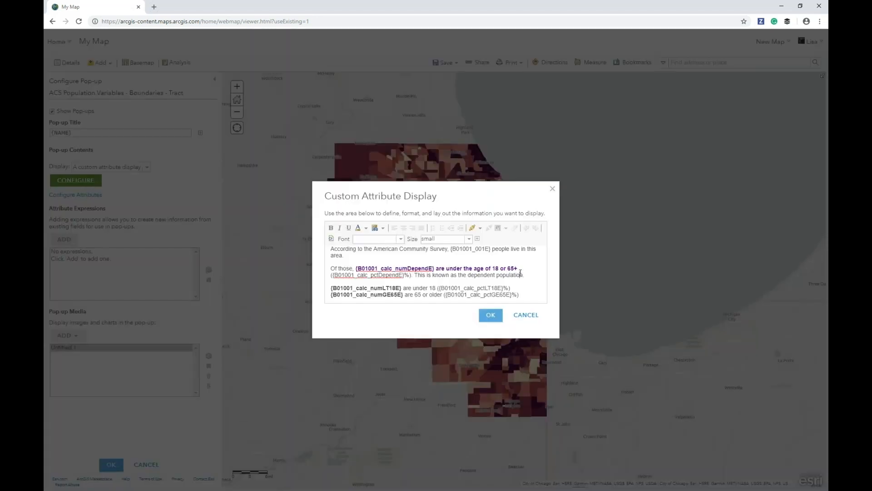
- Delete the dependent-population paragraph and the 65 or older line from the pop-up text, keeping the total population and under 18 lines
left_click(521, 273)
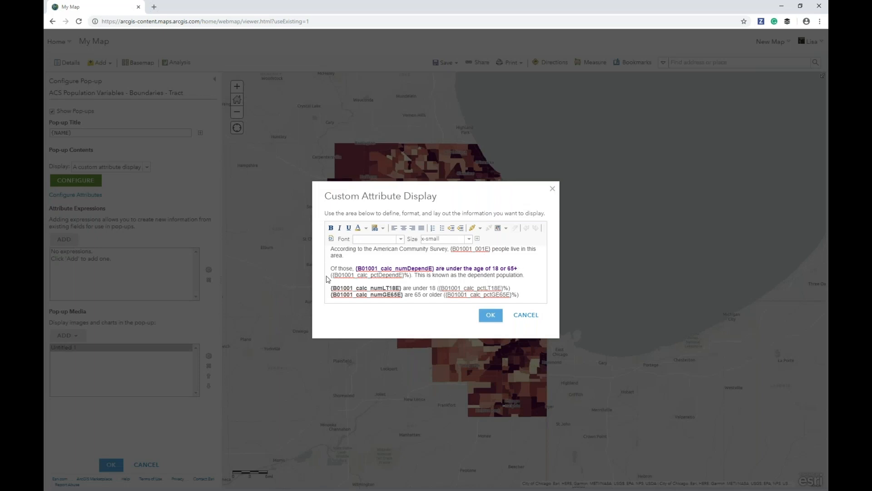
left_click_drag(450, 250, 492, 251)
left_click(487, 253)
left_click_drag(331, 268, 533, 276)
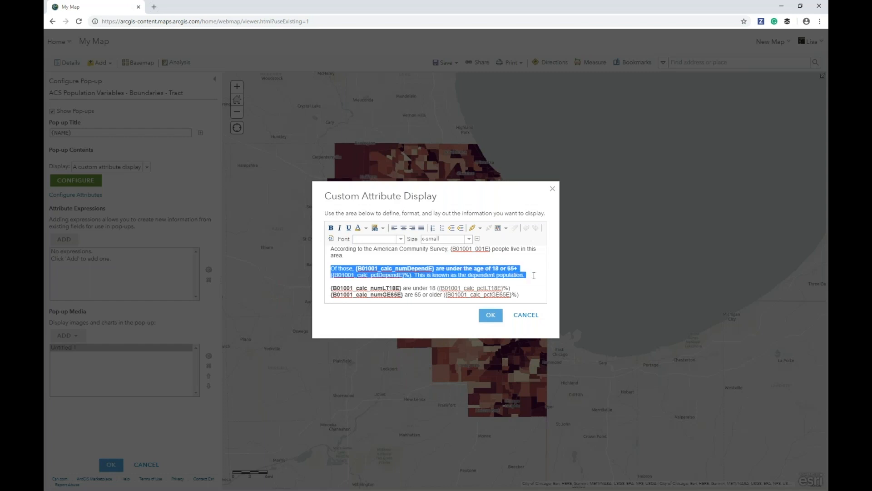
key("BackSpace")
key("BackSpace")
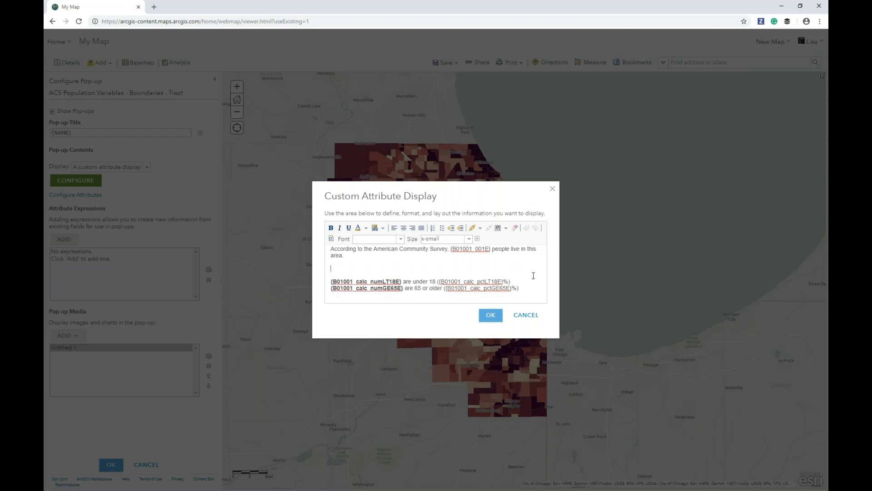
left_click_drag(522, 274, 330, 275)
key("BackSpace")
key("BackSpace")
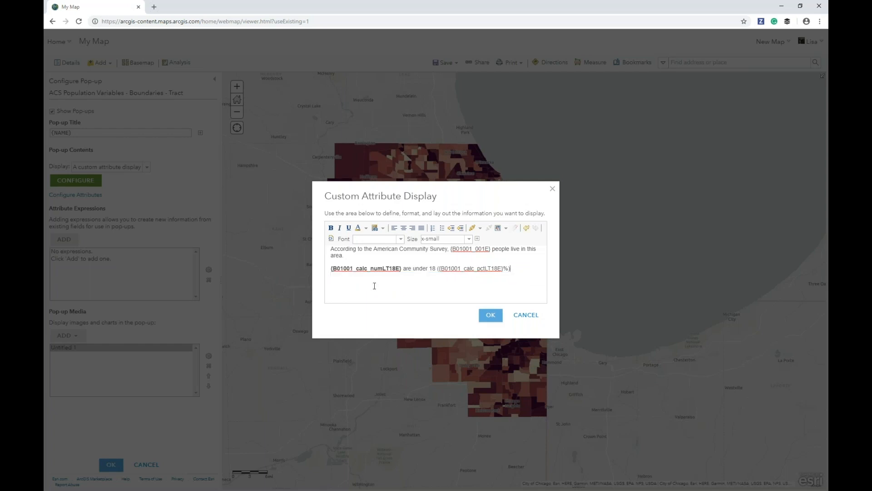
left_click(495, 317)
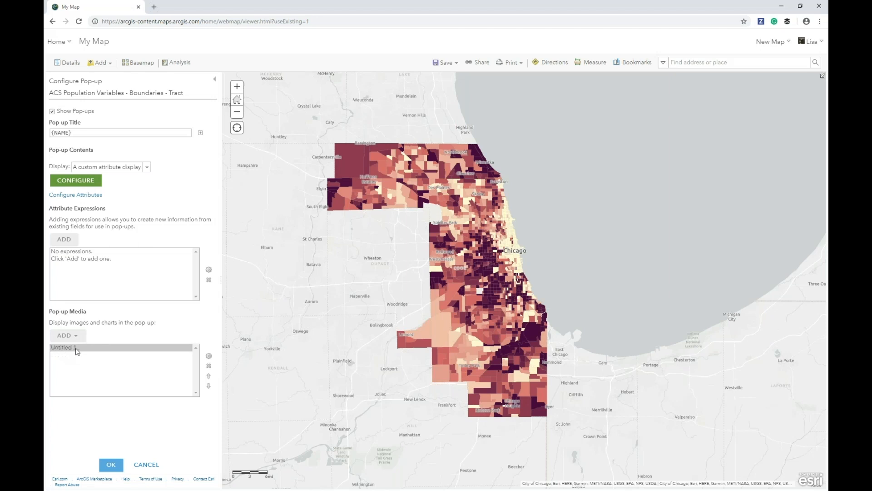
- Remove the male and female population chart from the pop-up media, apply the configuration and check a tract's pop-up
left_click(209, 357)
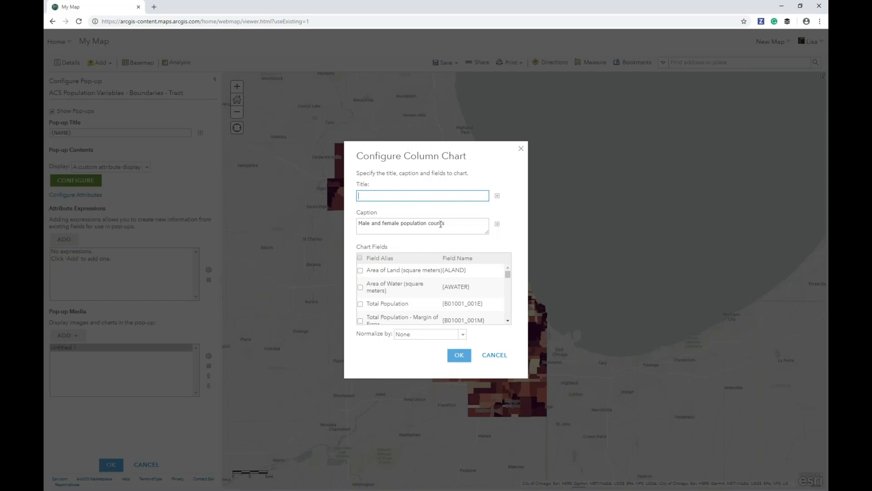
left_click(492, 356)
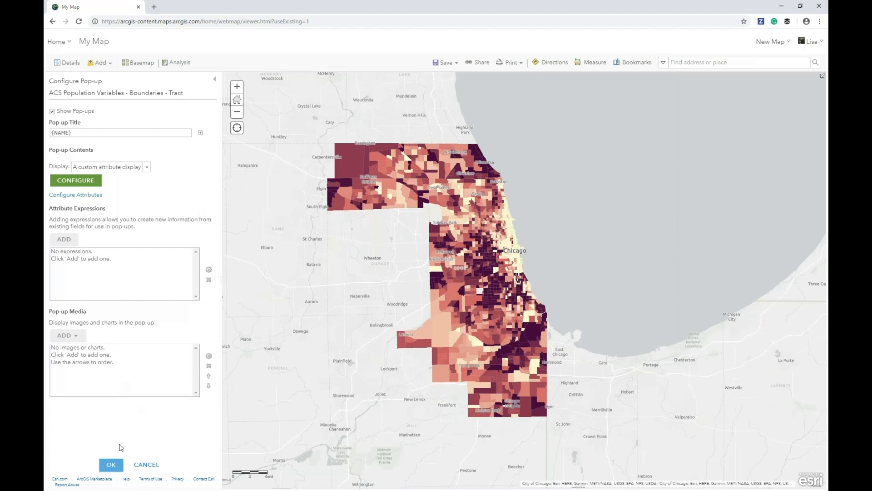
left_click(111, 464)
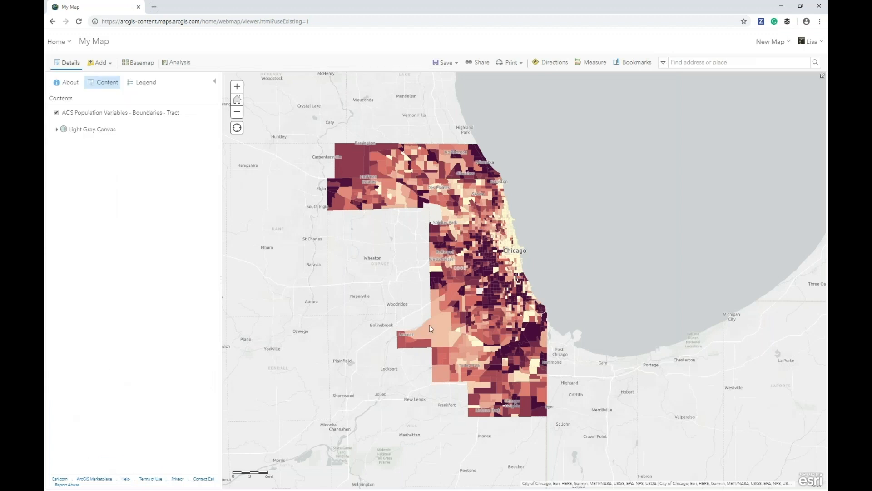
left_click(490, 262)
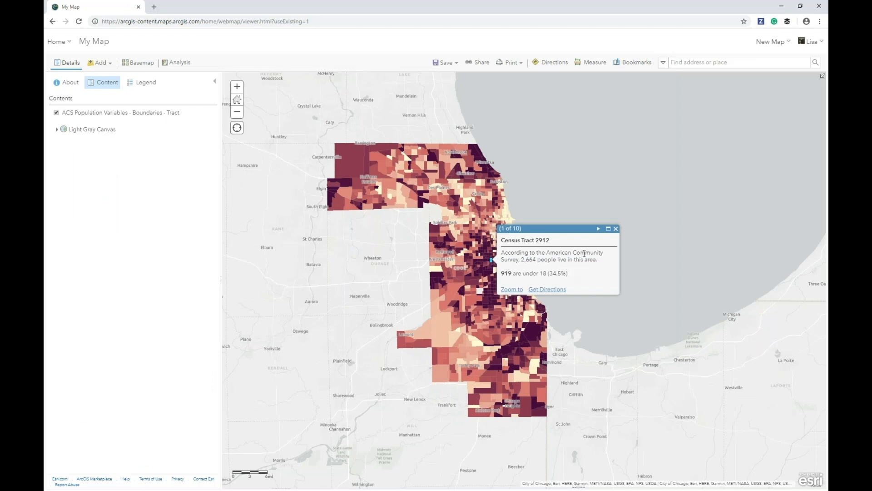
left_click(616, 229)
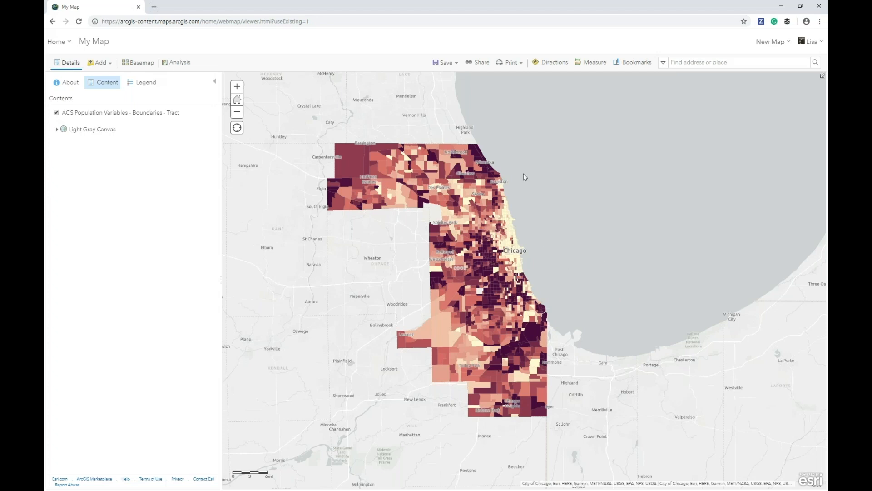
- Start saving the map with the title Cook County Youth Population and the tag youth
left_click(454, 64)
left_click(448, 80)
left_click(413, 242)
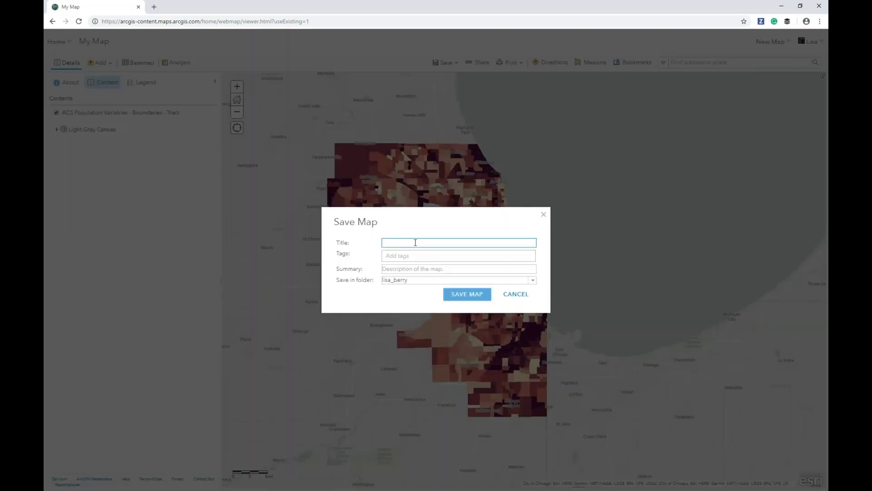
type("Cook County Youth Population")
left_click(417, 254)
type("youth")
key("Return")
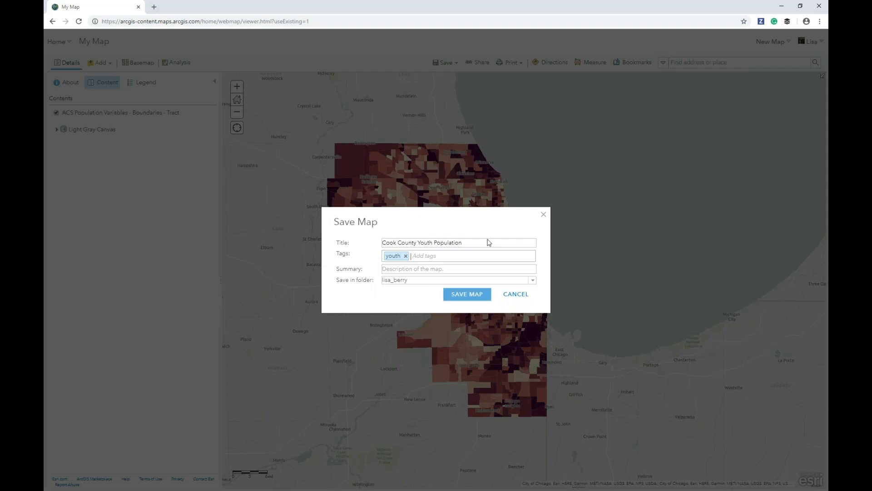
- Add the tags ACS and Census and save the map
left_click(431, 257)
type("ACS")
key("Return")
type("Census")
key("Return")
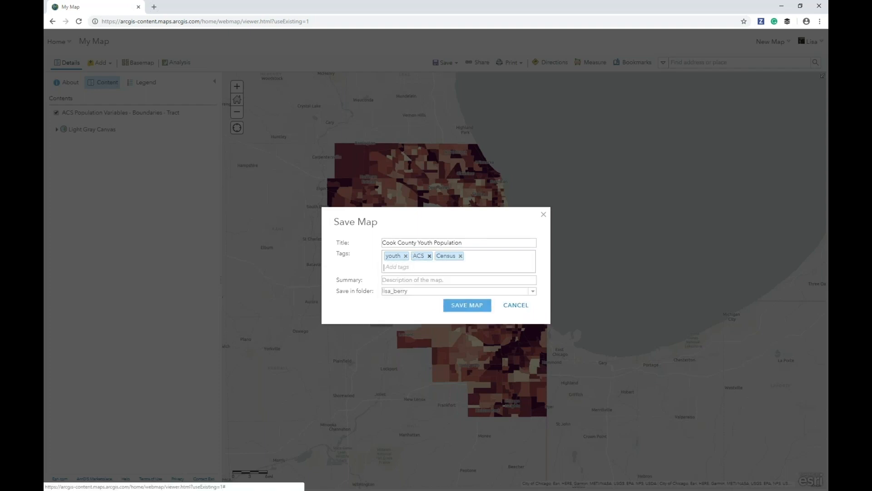
left_click(472, 307)
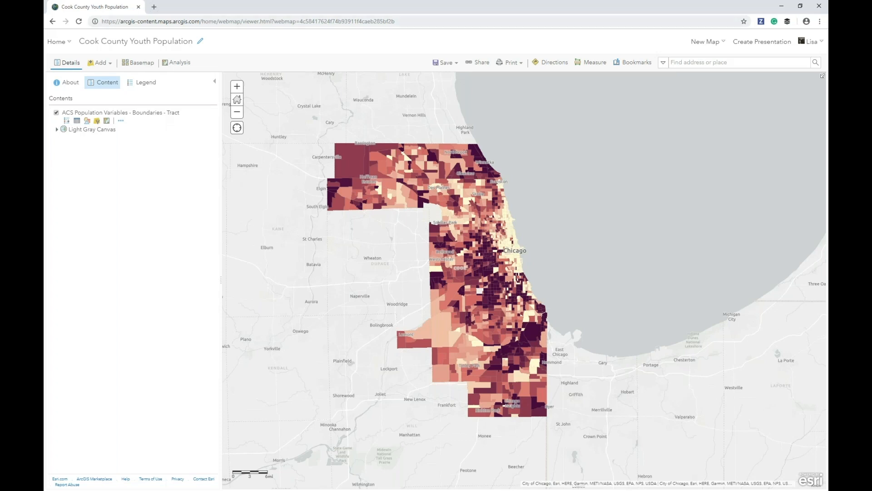
- Create a web app from the shared map with the Basic Viewer template, keeping the map's title and tags
left_click(483, 62)
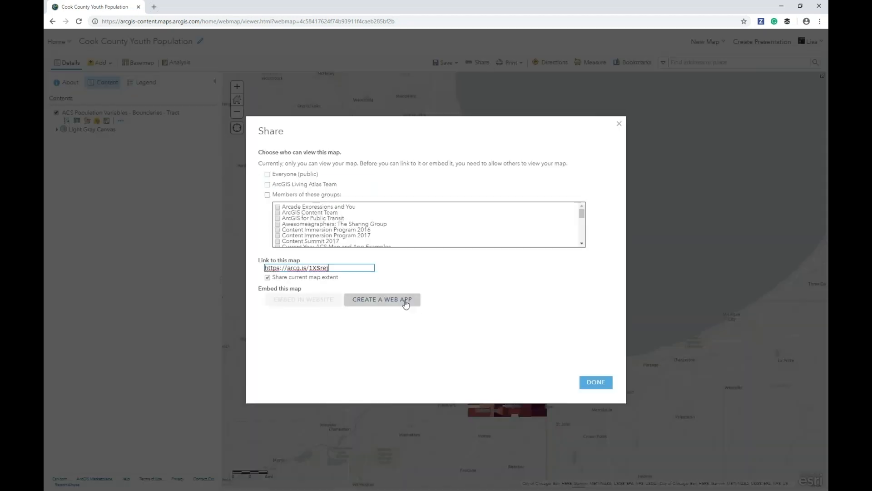
left_click(406, 301)
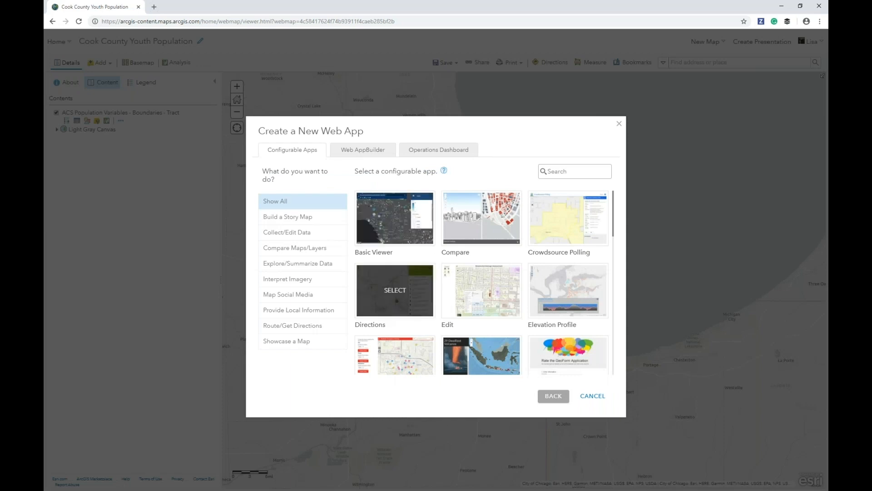
left_click(406, 234)
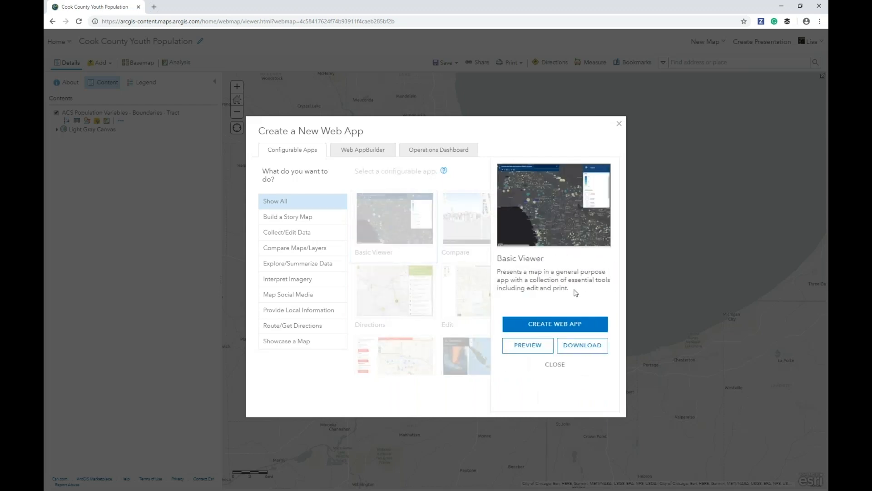
left_click(552, 324)
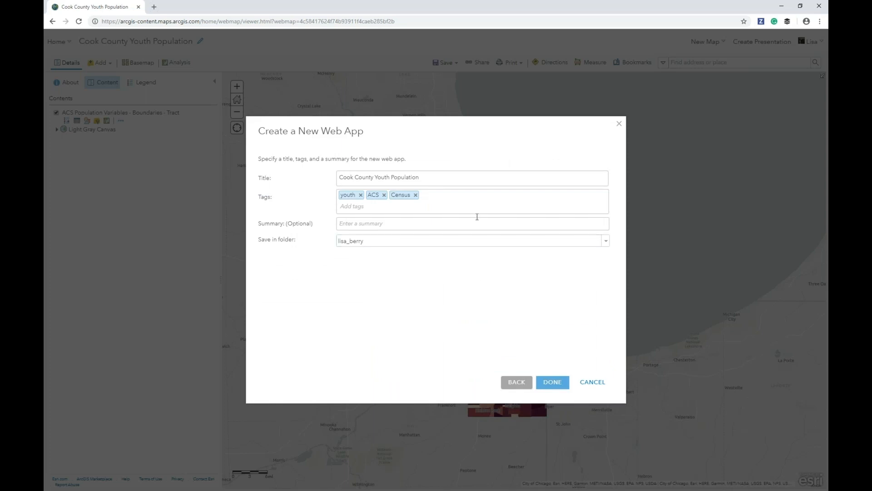
left_click(554, 383)
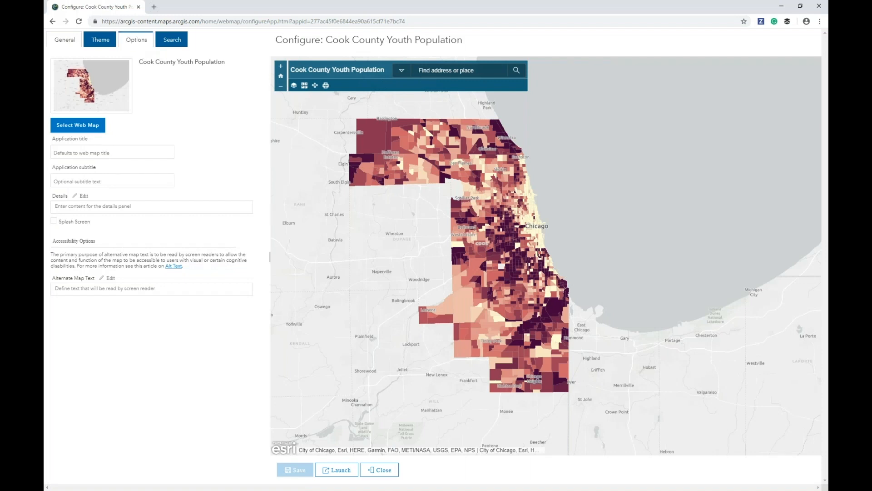
- Disable the app's Basemap Gallery, Map Details, Share Tools, layer list and Print Tool options
left_click(142, 50)
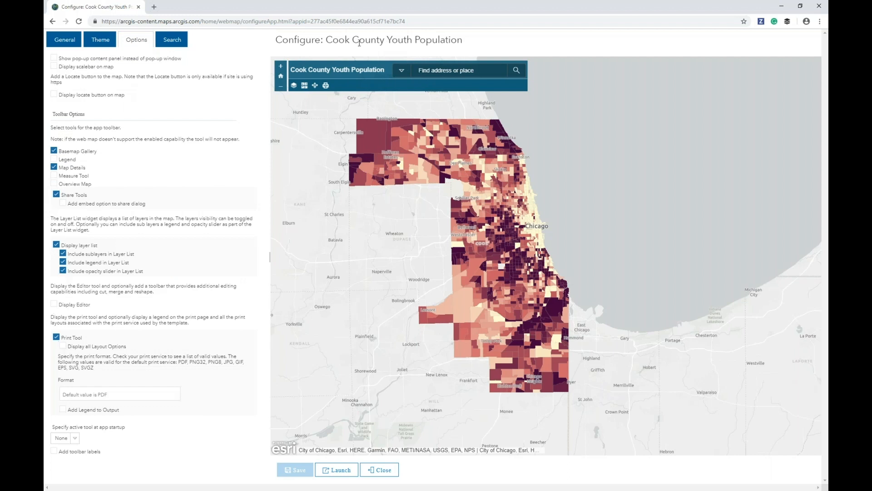
left_click(53, 152)
left_click(54, 167)
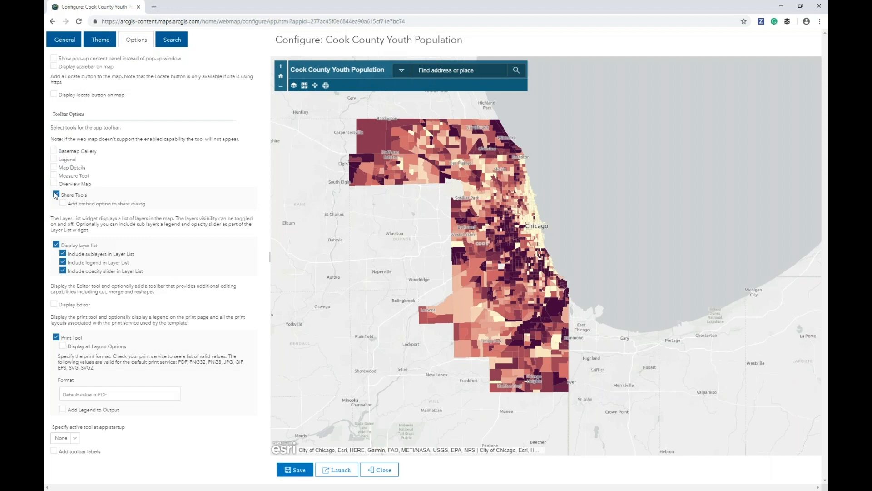
left_click(56, 194)
left_click(57, 232)
left_click(56, 292)
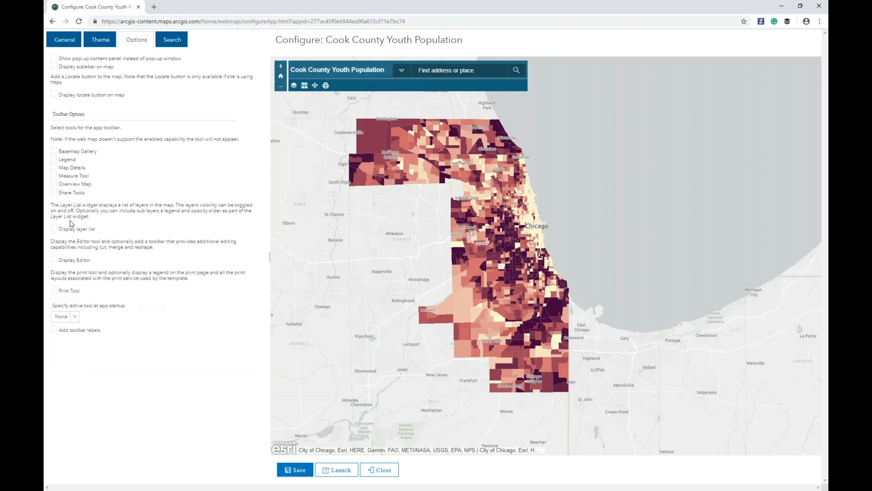
- Enable the Legend tool, make it the active tool at app startup and save the app configuration
left_click(54, 159)
left_click_drag(53, 306, 133, 308)
left_click(133, 308)
left_click(75, 317)
left_click(72, 404)
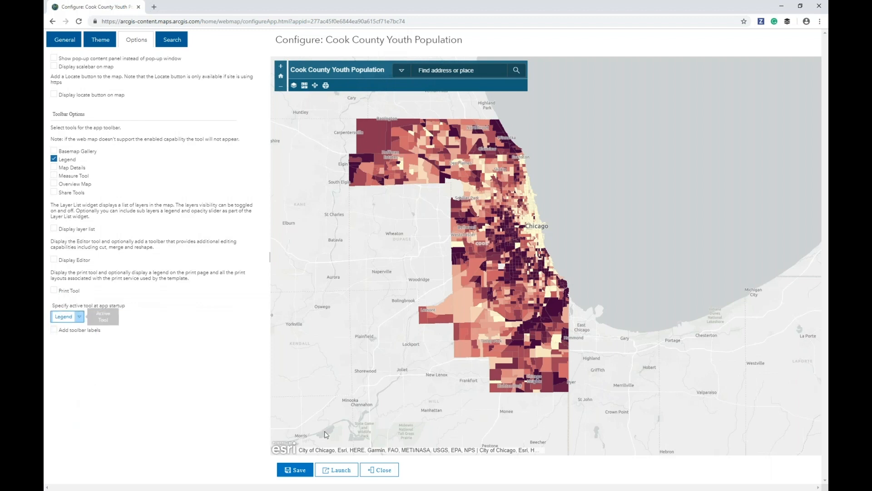
right_click(302, 471)
left_click(302, 472)
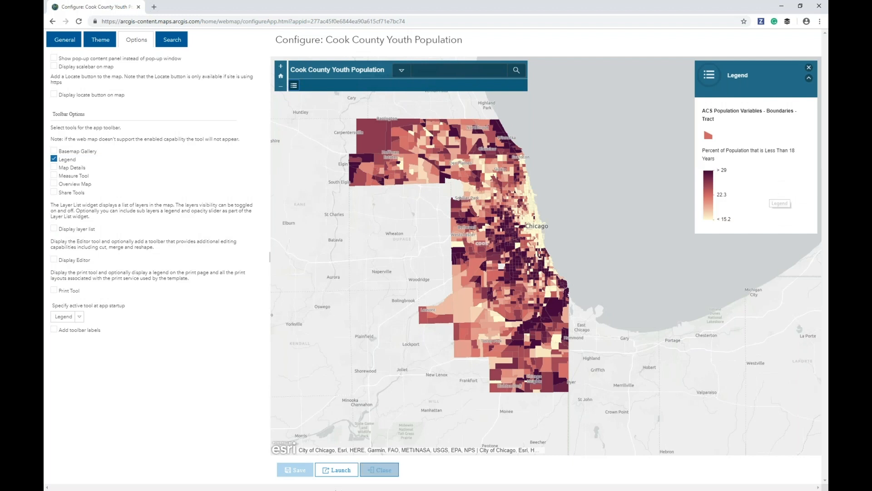
- Launch the finished web app in its own tab, select its web address and minimize the browser window
left_click(336, 469)
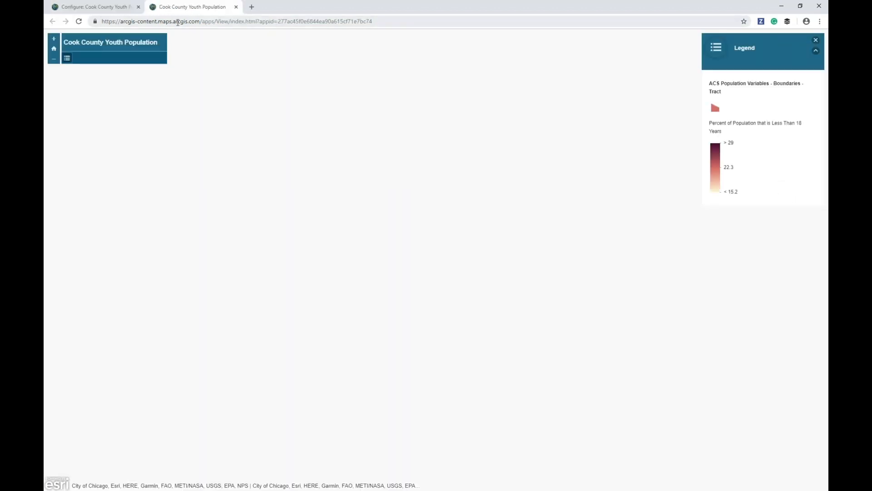
left_click(178, 22)
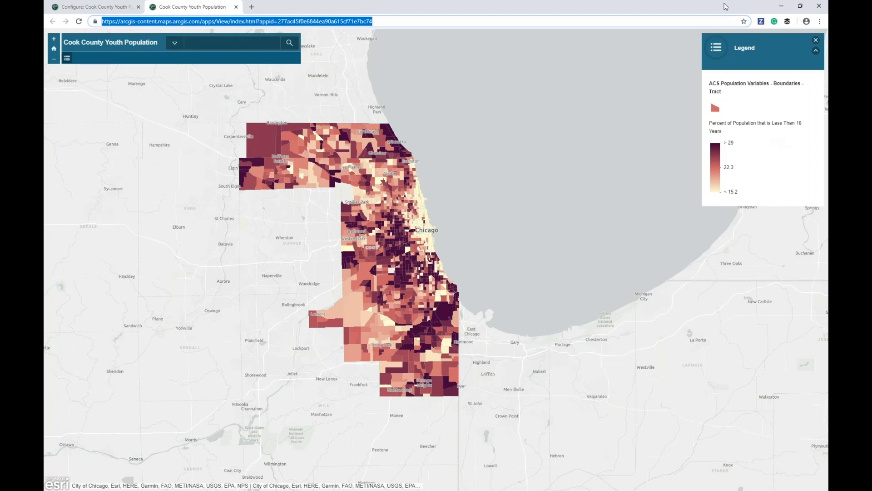
left_click(781, 6)
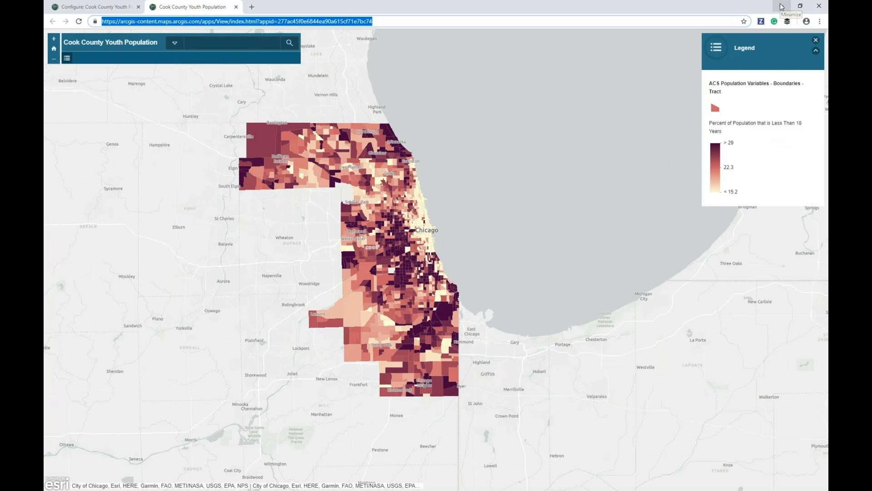